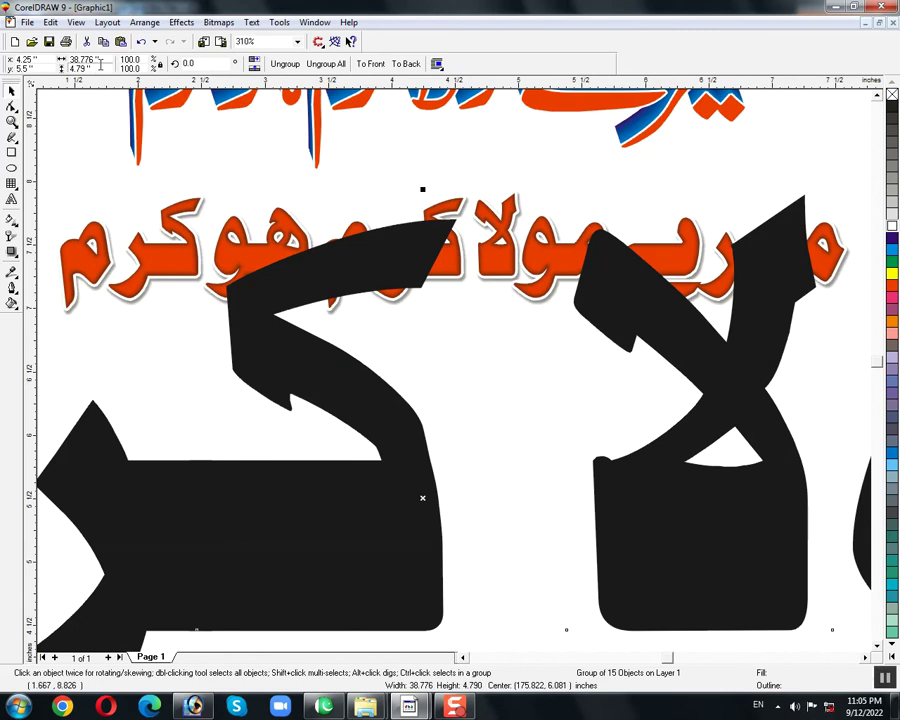
Undo the enlargement of the black lettering group, then ungroup it completely and weld its pieces into one curve.
{"action": "key", "text": "ctrl+z"}
{"action": "left_click_drag", "start_coordinate": [616, 528], "coordinate": [776, 640]}
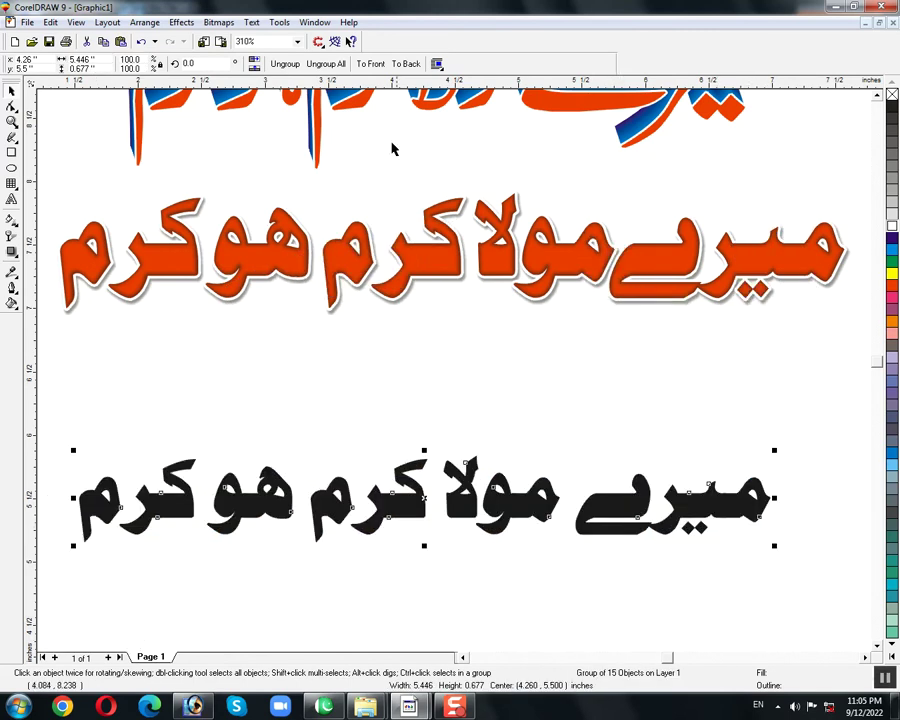
{"action": "left_click", "coordinate": [314, 66]}
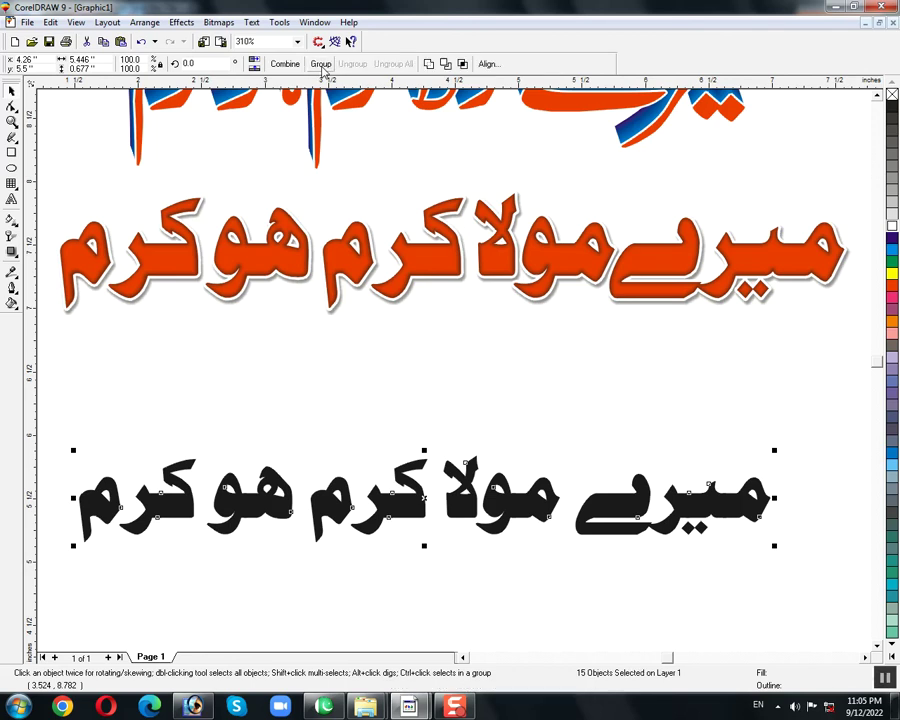
{"action": "left_click", "coordinate": [429, 64]}
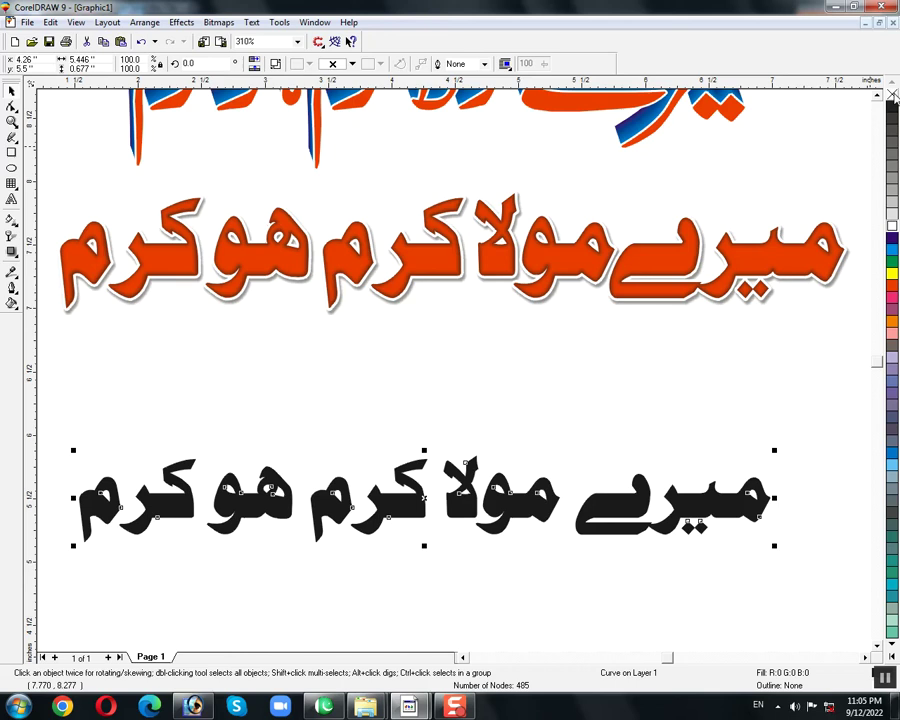
Remove the fill from the welded lettering and give it a black hairline outline.
{"action": "left_click", "coordinate": [892, 94]}
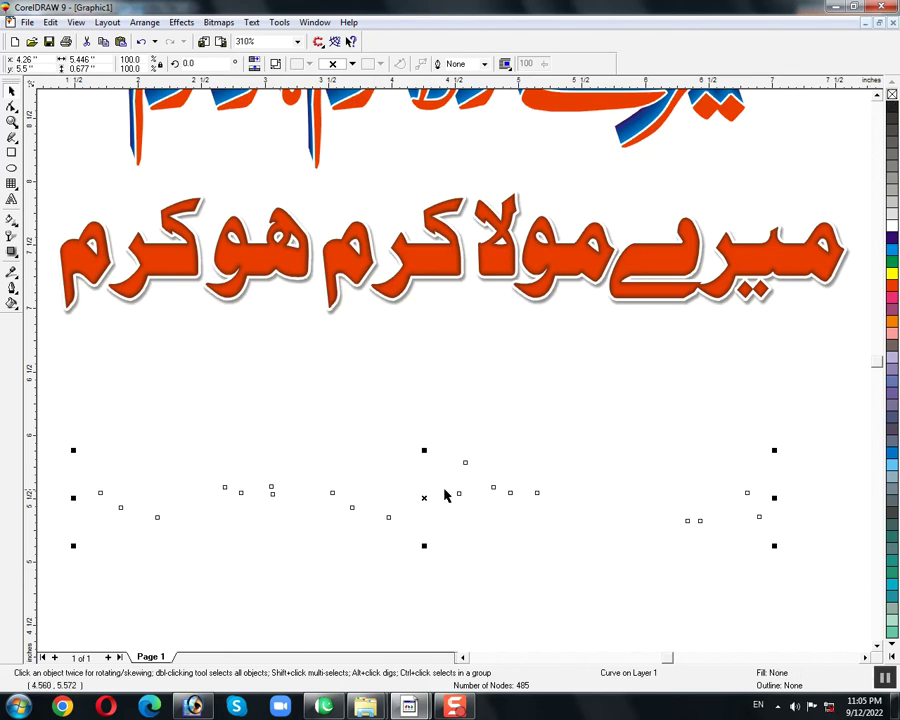
{"action": "right_click", "coordinate": [893, 110]}
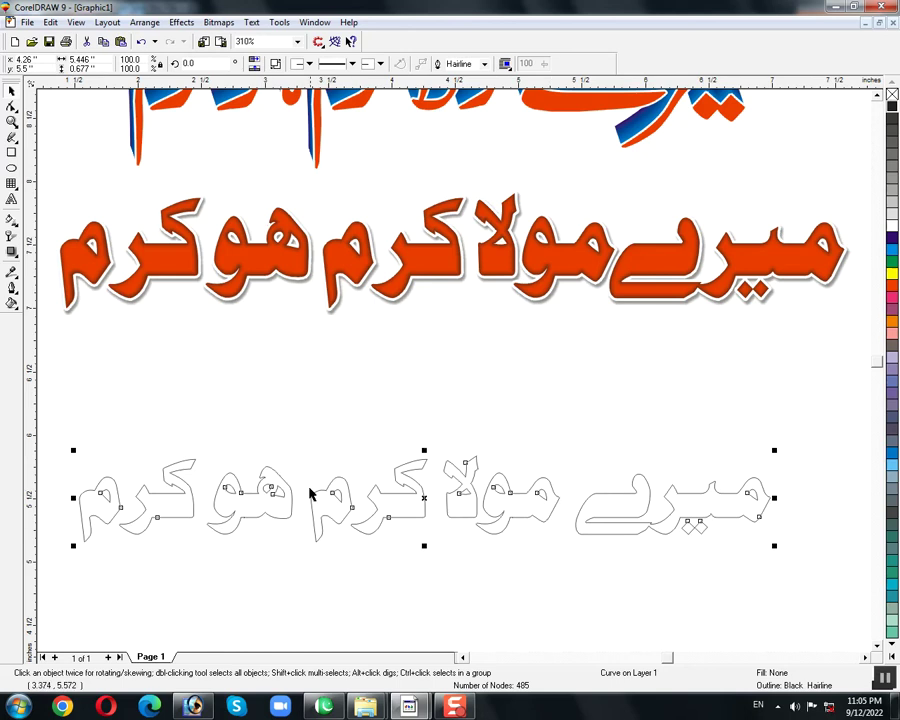
{"action": "key", "text": "shift+F2"}
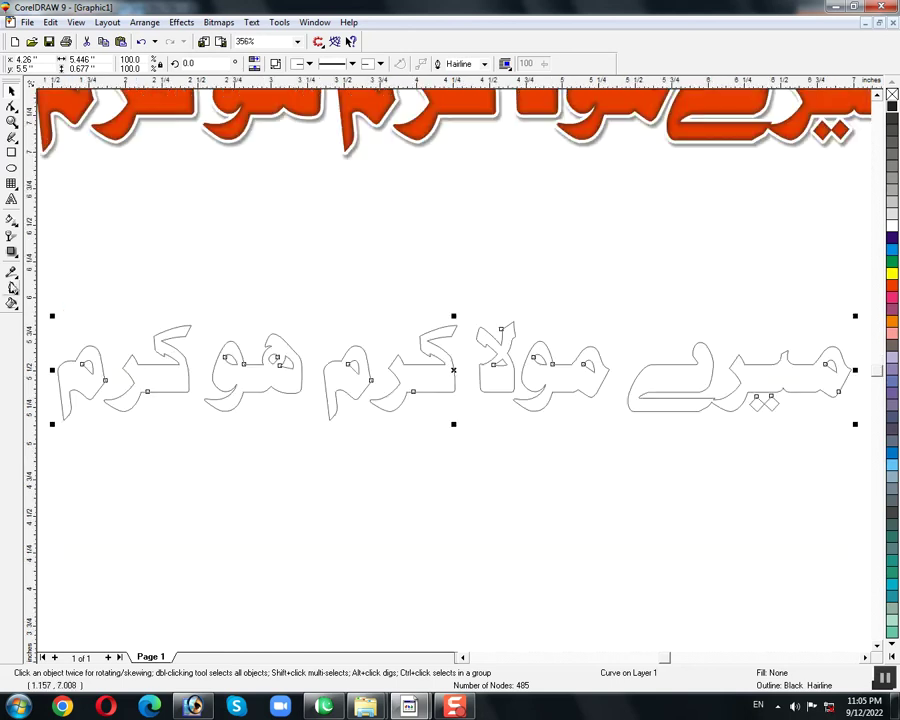
Add a flat drop shadow to the outlined lettering with opacity 60 and feathering 6.
{"action": "left_click", "coordinate": [12, 253]}
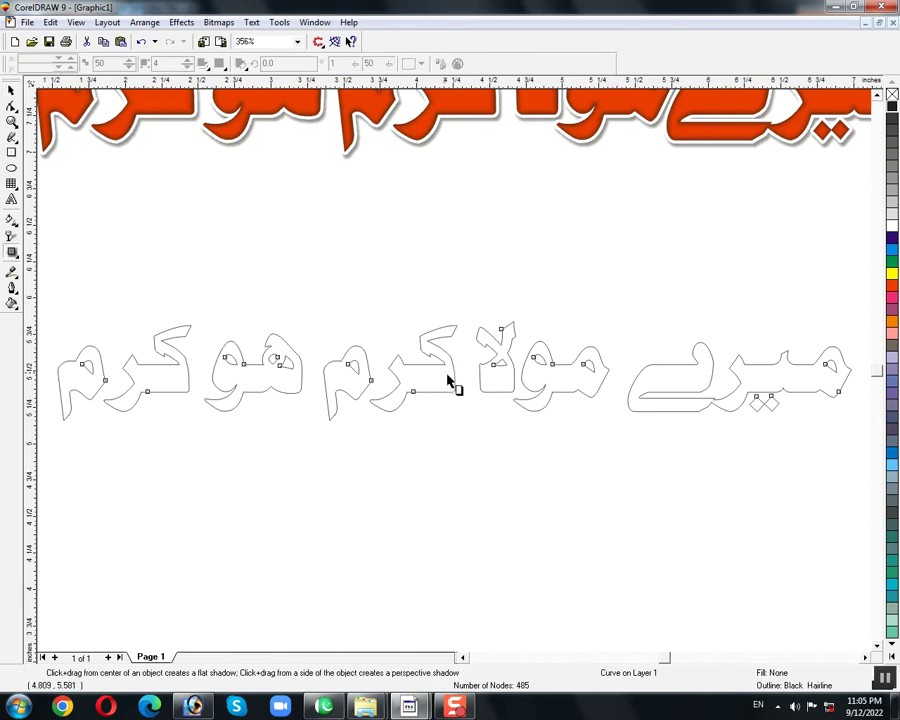
{"action": "left_click_drag", "start_coordinate": [510, 380], "coordinate": [502, 375]}
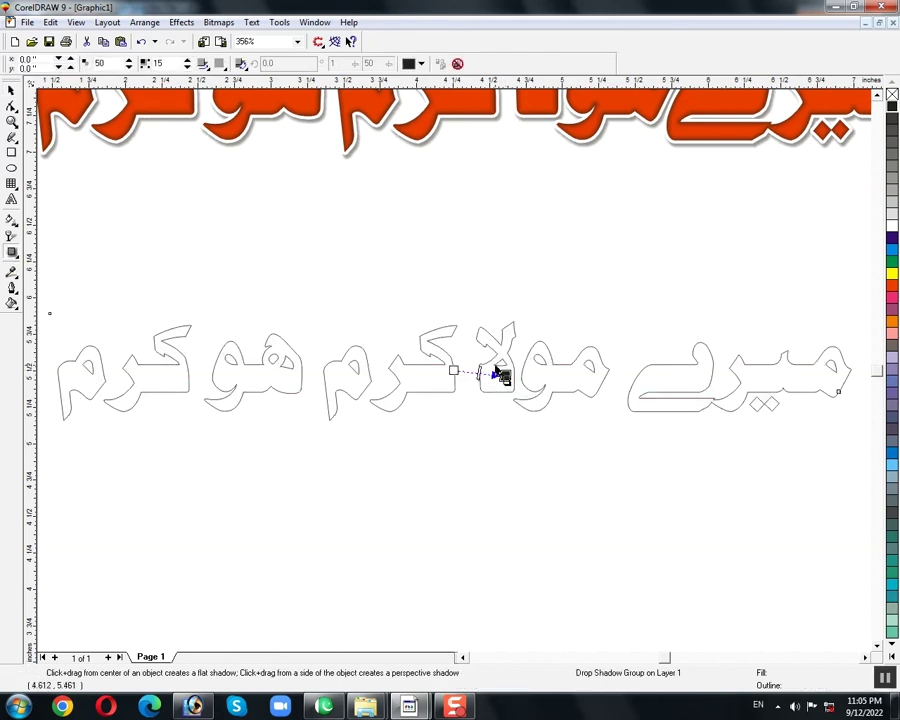
{"action": "left_click", "coordinate": [97, 62]}
{"action": "type", "text": "60"}
{"action": "key", "text": "Tab"}
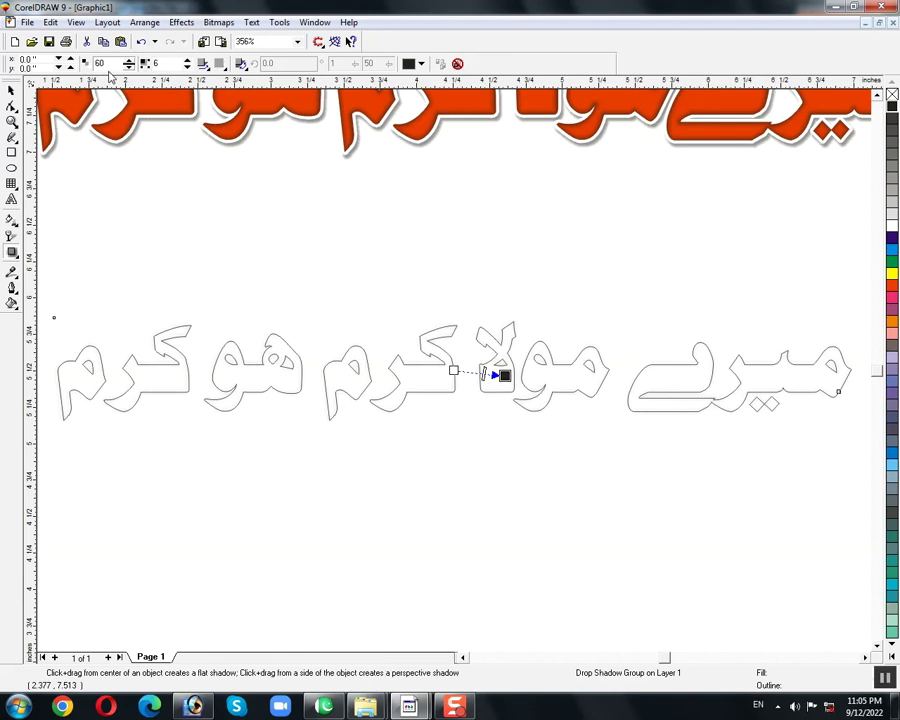
Set the shadow's feathering direction to Middle and its feathering edges to Inverse Squared.
{"action": "left_click", "coordinate": [205, 63]}
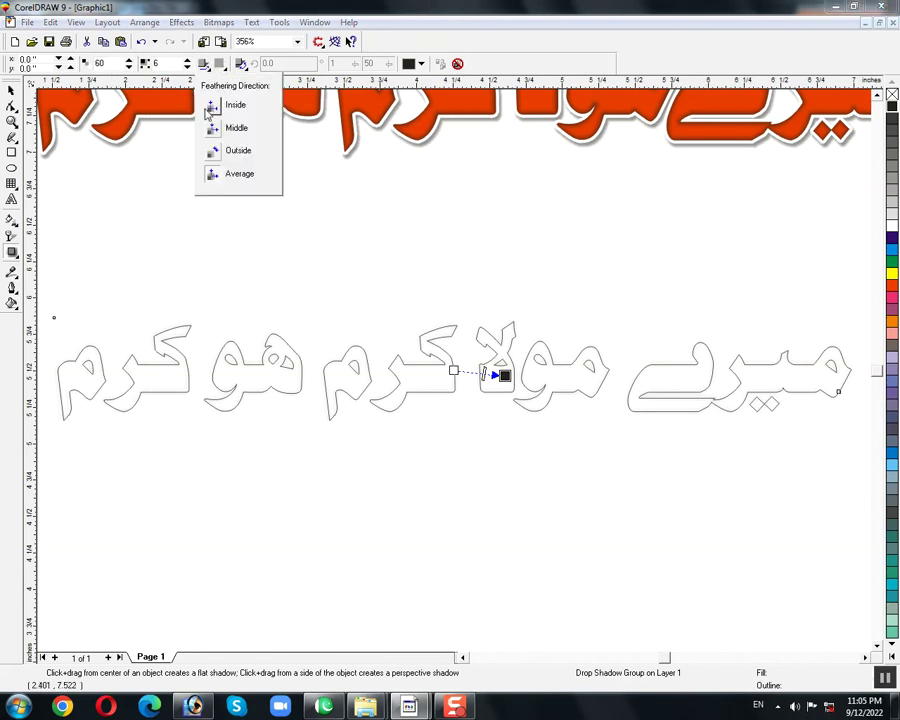
{"action": "left_click", "coordinate": [230, 128]}
{"action": "left_click", "coordinate": [221, 63]}
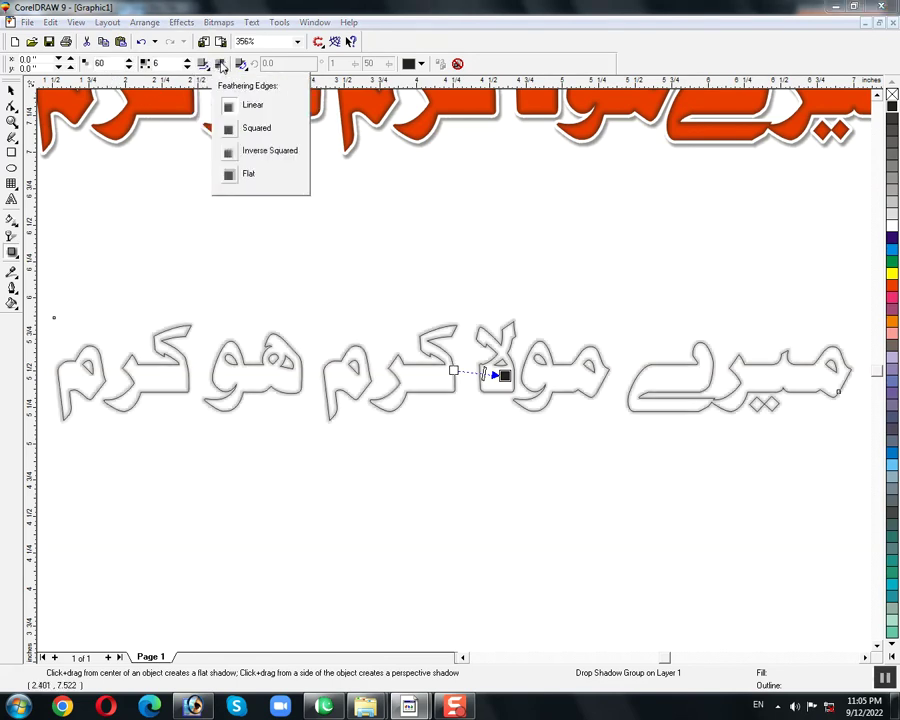
{"action": "left_click", "coordinate": [229, 152]}
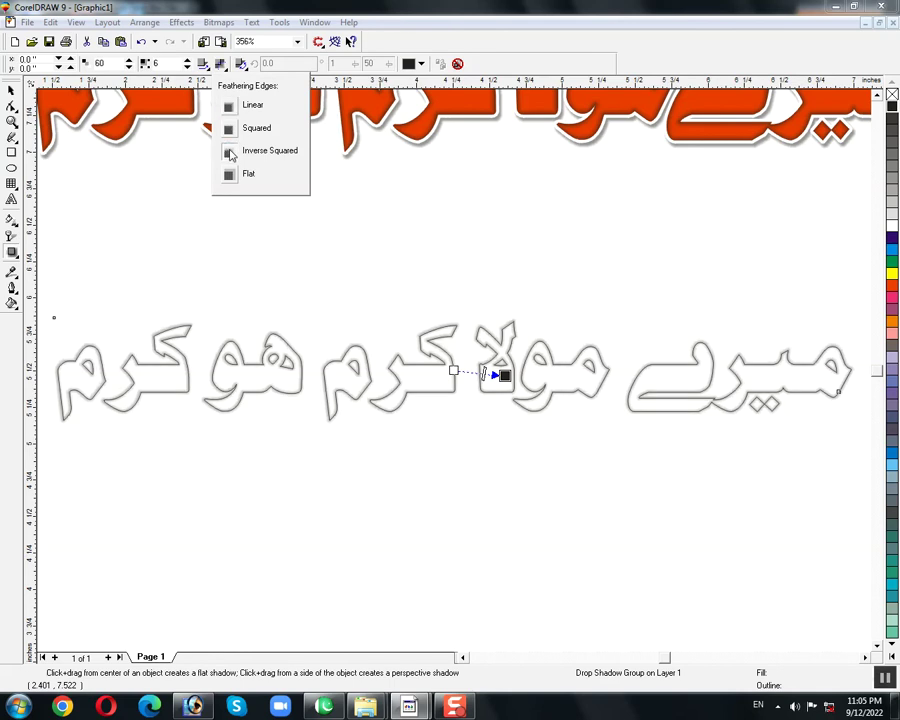
Separate the drop shadow from the lettering outline and select the shadow bitmap on its own.
{"action": "left_click", "coordinate": [403, 363]}
{"action": "key", "text": "space"}
{"action": "left_click_drag", "start_coordinate": [404, 364], "coordinate": [410, 338]}
{"action": "key", "text": "ctrl+z"}
{"action": "key", "text": "alt+a"}
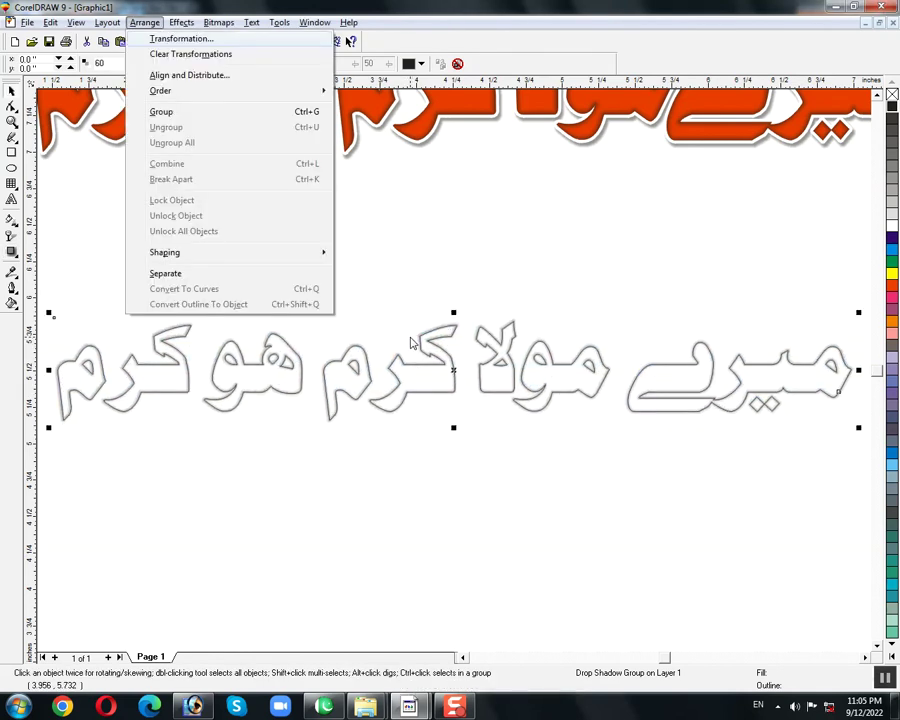
{"action": "key", "text": "s"}
{"action": "left_click", "coordinate": [410, 343]}
Try moving the separated shadow bitmap away from the lettering outline, and undo each move.
{"action": "key", "text": "F2"}
{"action": "left_click_drag", "start_coordinate": [370, 294], "coordinate": [496, 450]}
{"action": "left_click_drag", "start_coordinate": [372, 310], "coordinate": [336, 195]}
{"action": "scroll", "coordinate": [402, 298], "scroll_direction": "down", "scroll_amount": 3}
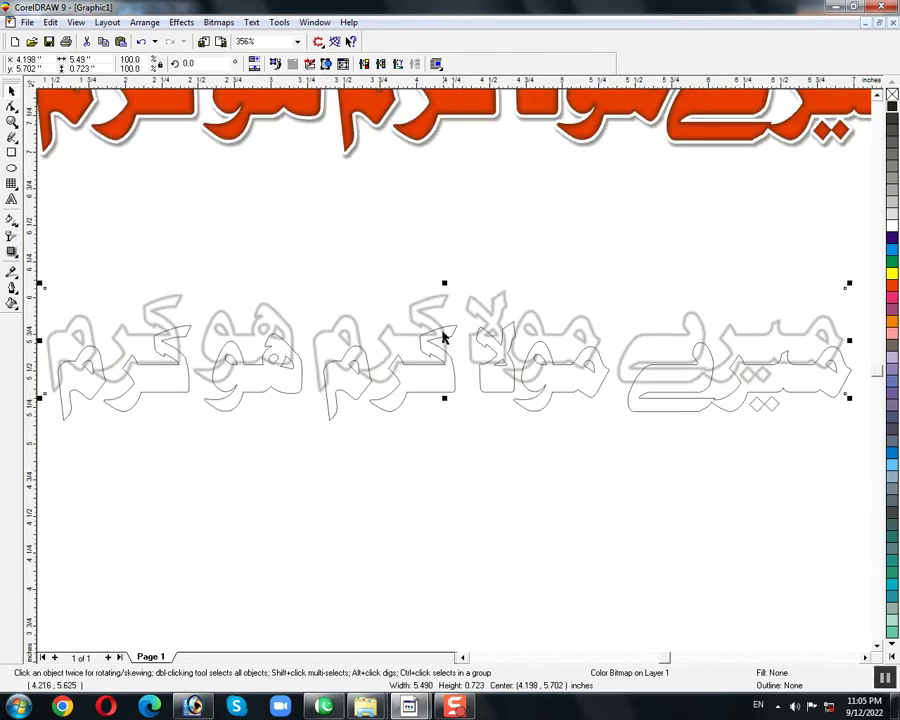
{"action": "left_click_drag", "start_coordinate": [436, 352], "coordinate": [366, 226]}
{"action": "scroll", "coordinate": [430, 388], "scroll_direction": "up", "scroll_amount": 3}
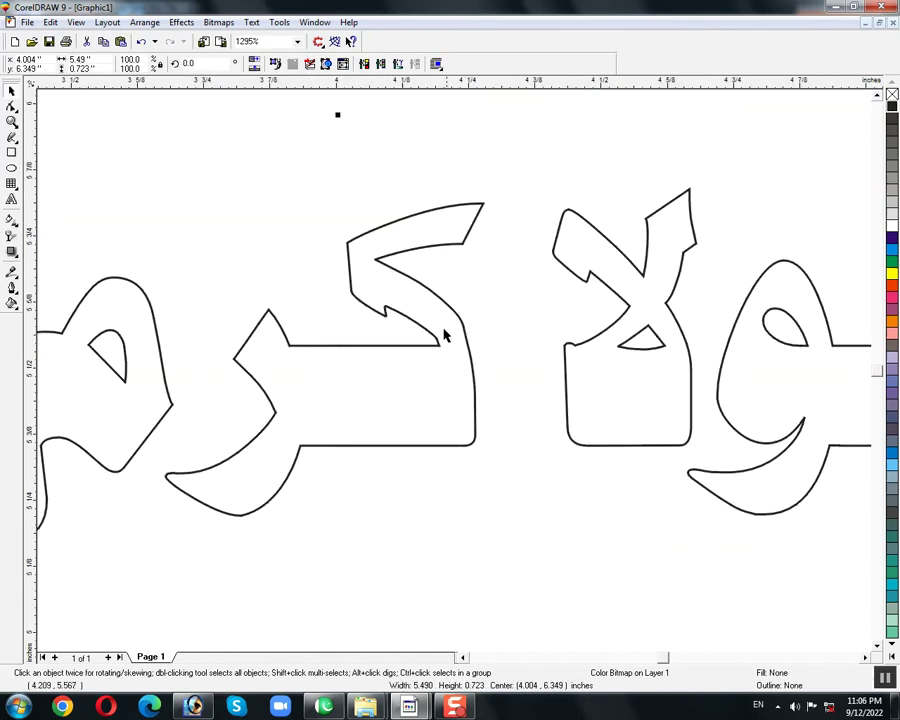
{"action": "key", "text": "ctrl+z"}
{"action": "scroll", "coordinate": [405, 382], "scroll_direction": "down", "scroll_amount": 3}
{"action": "key", "text": "ctrl+z"}
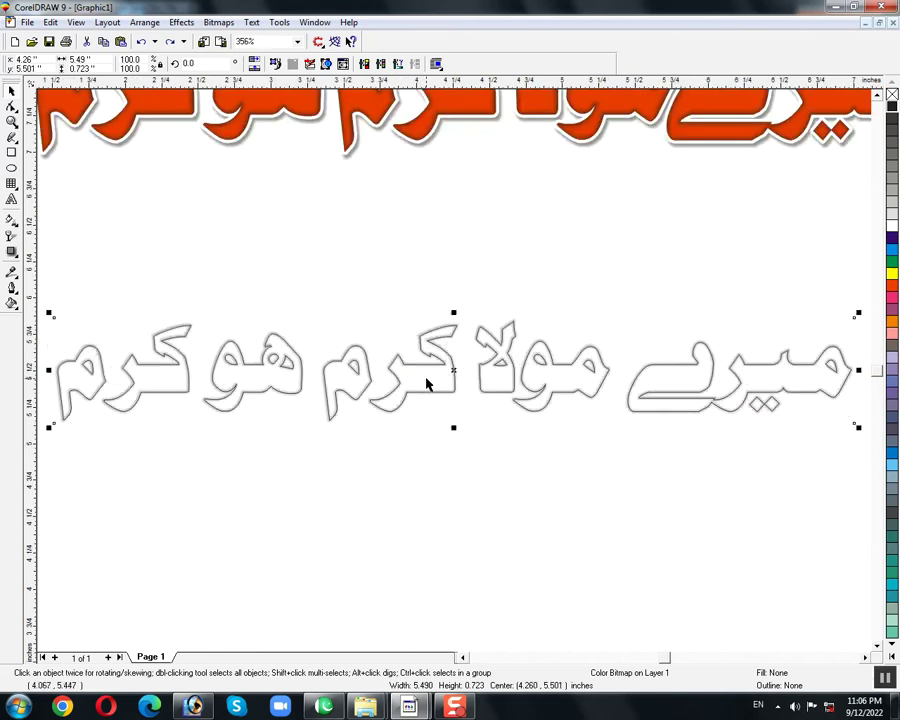
{"action": "scroll", "coordinate": [463, 378], "scroll_direction": "up", "scroll_amount": 3}
{"action": "left_click_drag", "start_coordinate": [386, 374], "coordinate": [299, 194]}
{"action": "key", "text": "ctrl+z"}
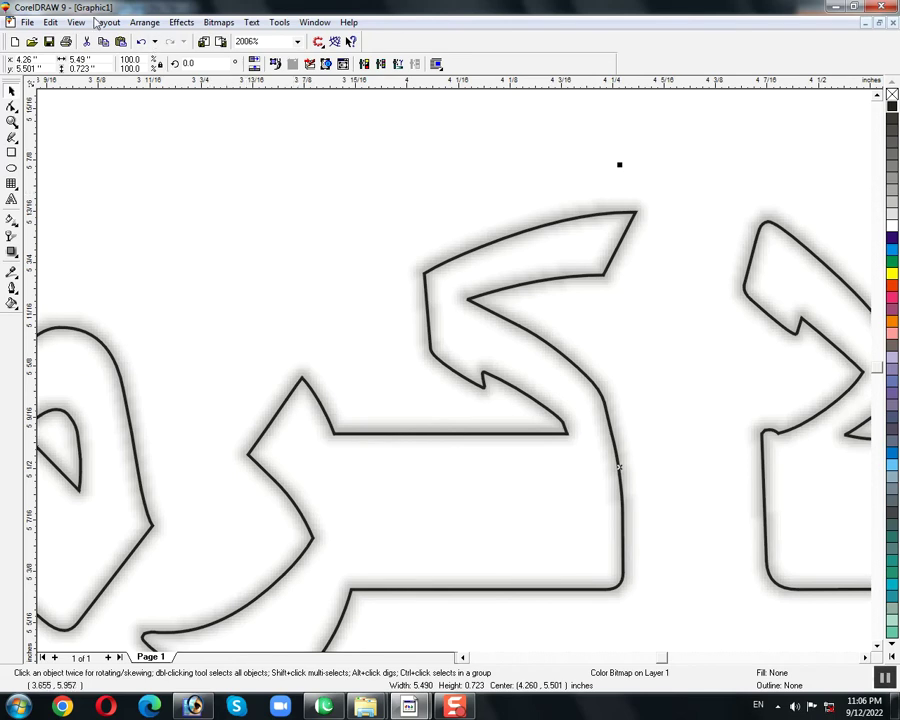
PowerClip the shadow bitmap inside the outlined lettering curve.
{"action": "left_click", "coordinate": [181, 22]}
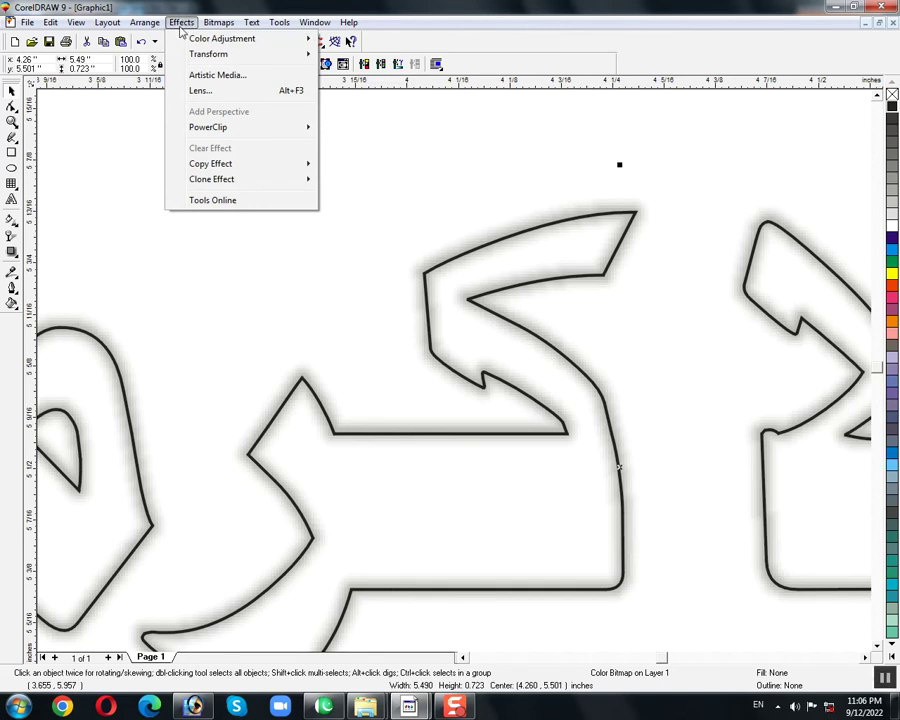
{"action": "mouse_move", "coordinate": [225, 129]}
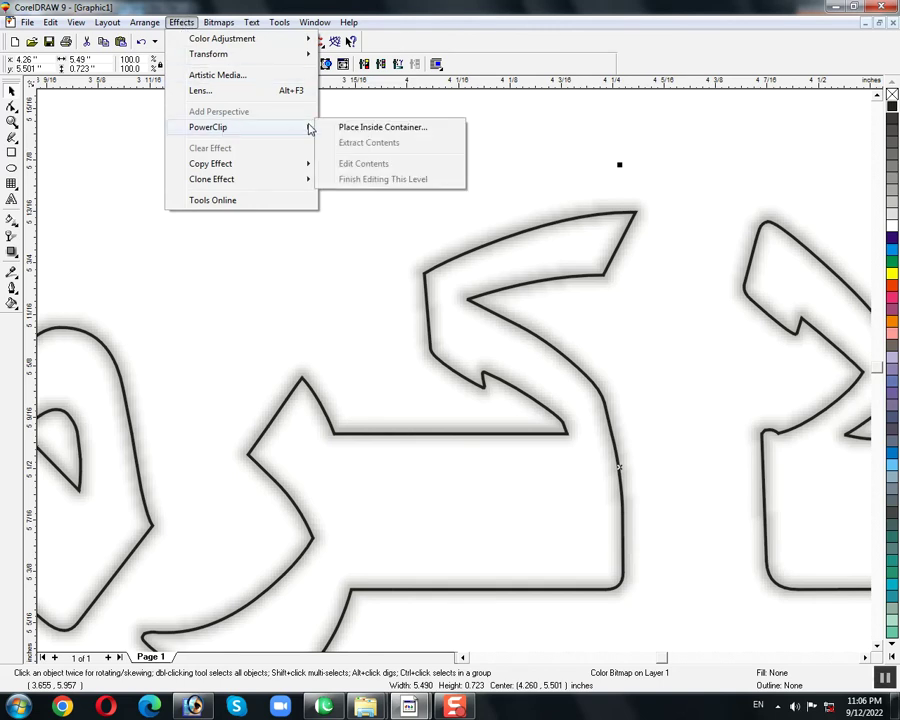
{"action": "left_click", "coordinate": [364, 131]}
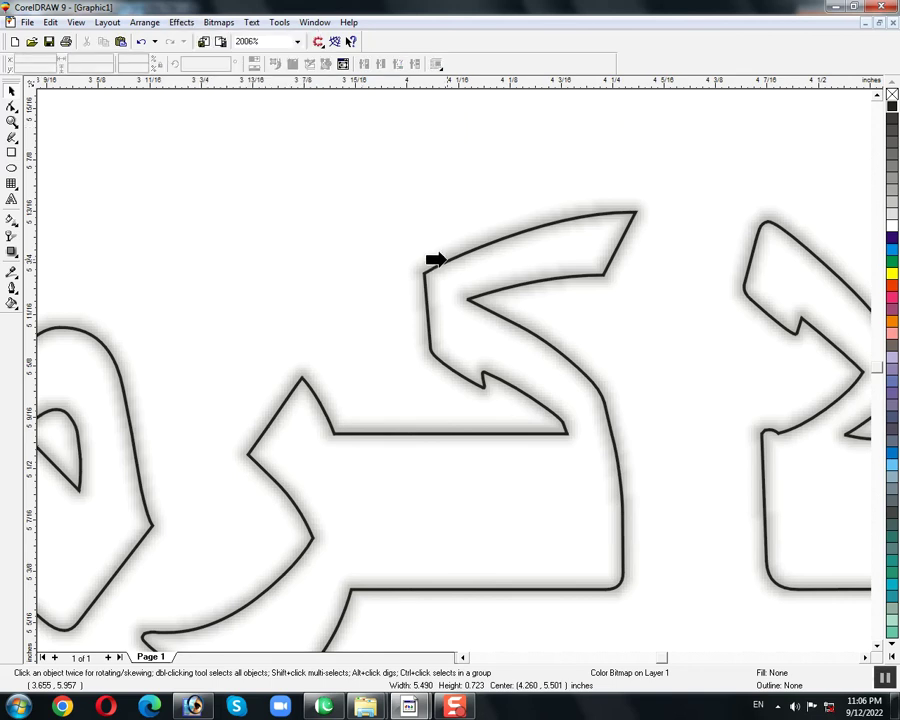
{"action": "left_click", "coordinate": [444, 259]}
{"action": "key", "text": "shift+F2"}
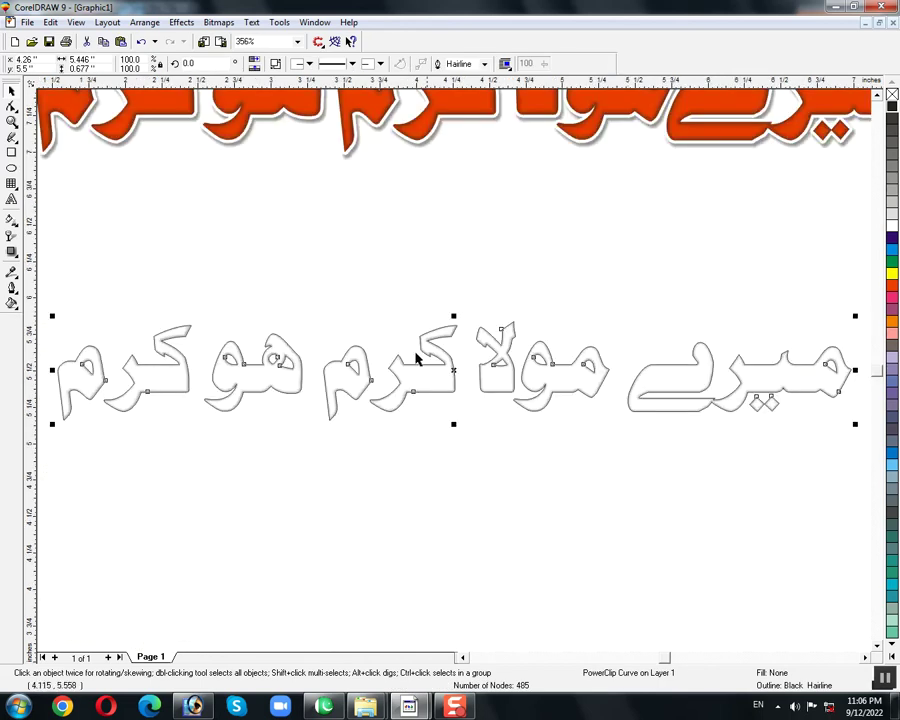
{"action": "key", "text": "F2"}
{"action": "left_click_drag", "start_coordinate": [388, 336], "coordinate": [536, 448]}
{"action": "key", "text": "F2"}
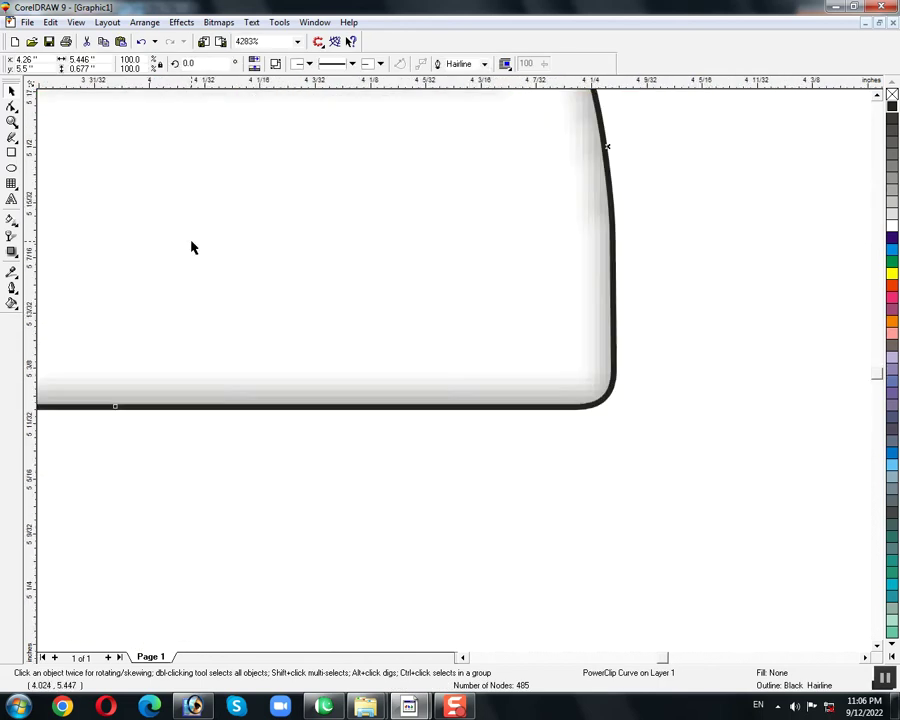
Try yellow, green, blue, dark brown, pink and magenta fills on the PowerClip lettering.
{"action": "left_click", "coordinate": [892, 288]}
{"action": "left_click", "coordinate": [891, 274]}
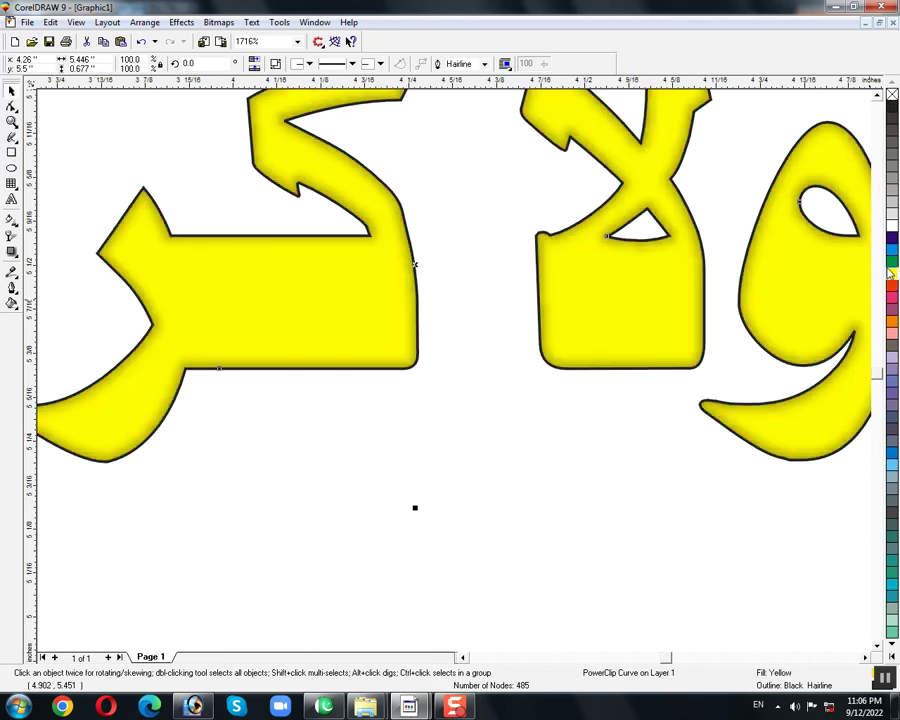
{"action": "left_click", "coordinate": [891, 262]}
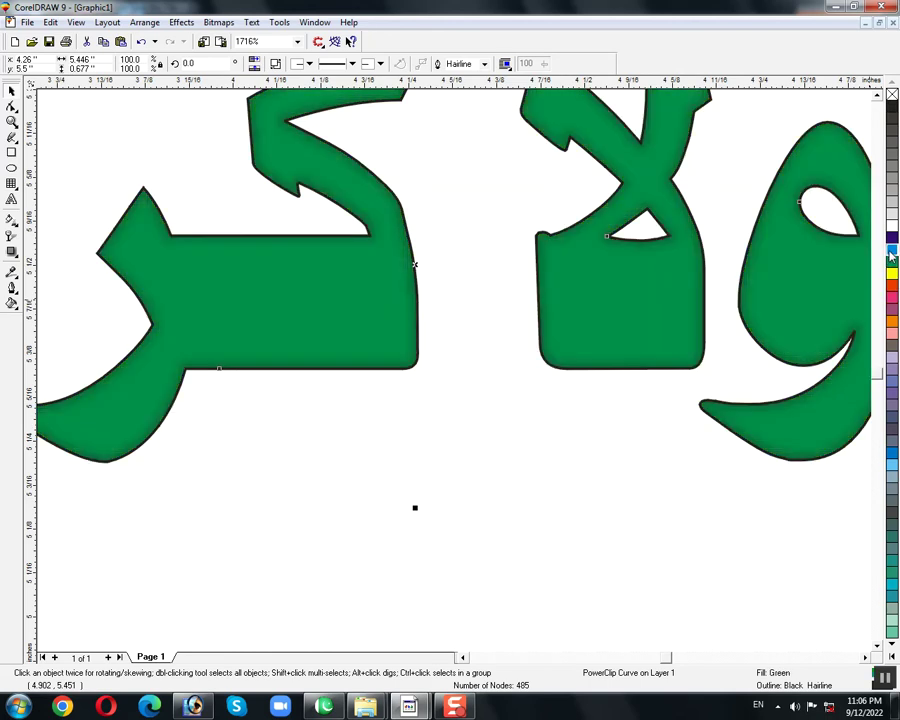
{"action": "left_click", "coordinate": [892, 251]}
{"action": "left_click", "coordinate": [892, 350]}
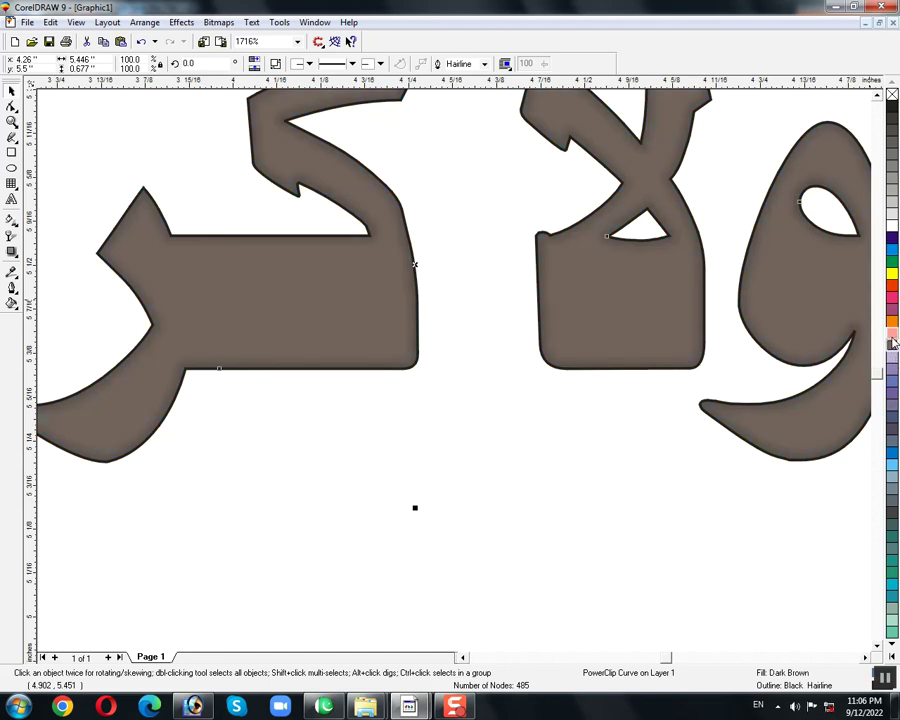
{"action": "left_click", "coordinate": [892, 337]}
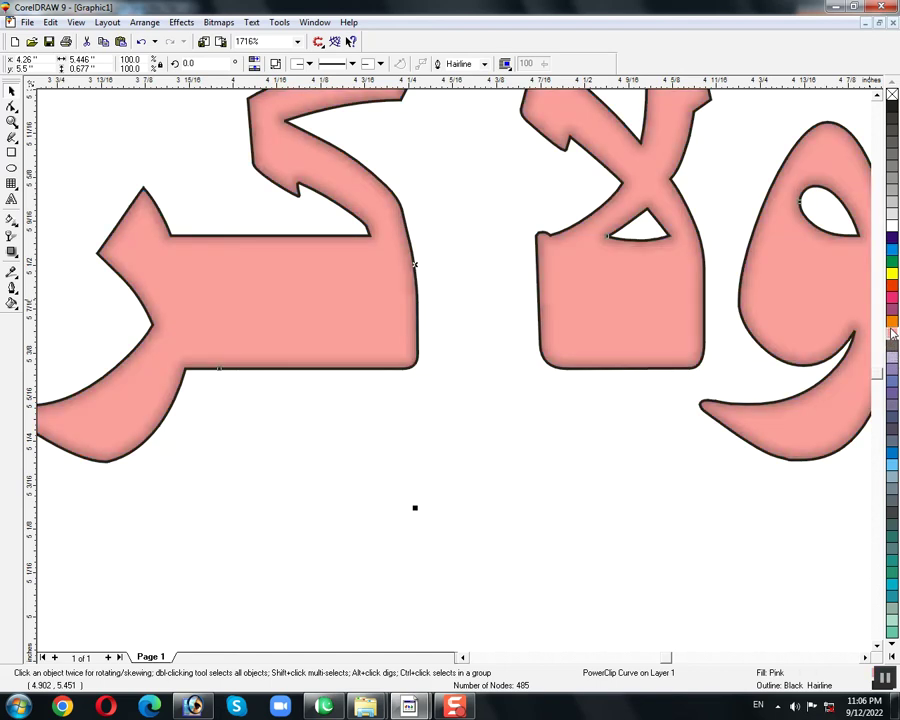
{"action": "left_click", "coordinate": [892, 296]}
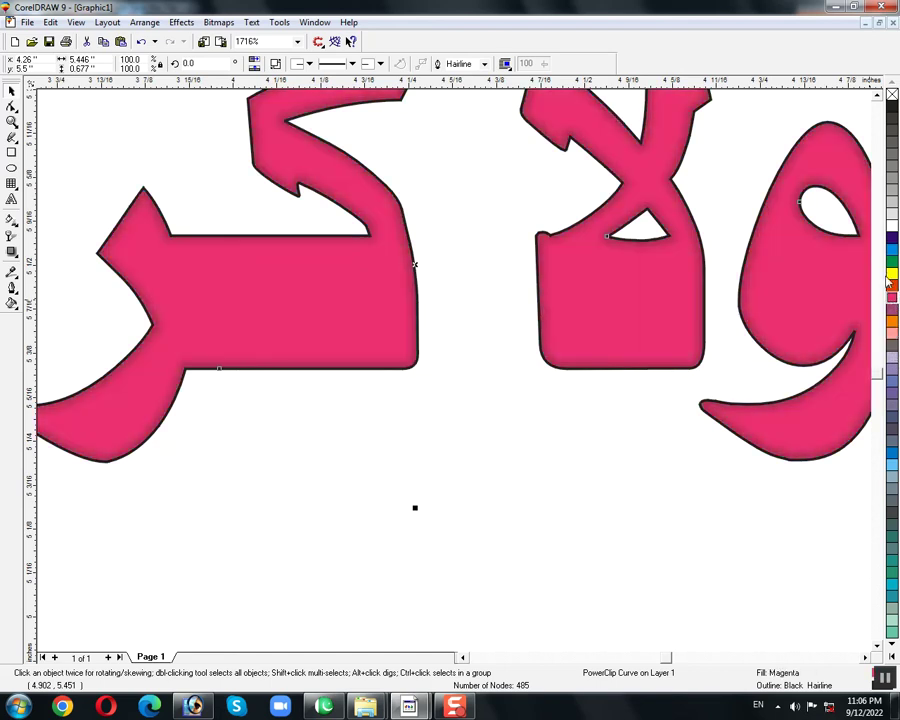
{"action": "left_click", "coordinate": [891, 273]}
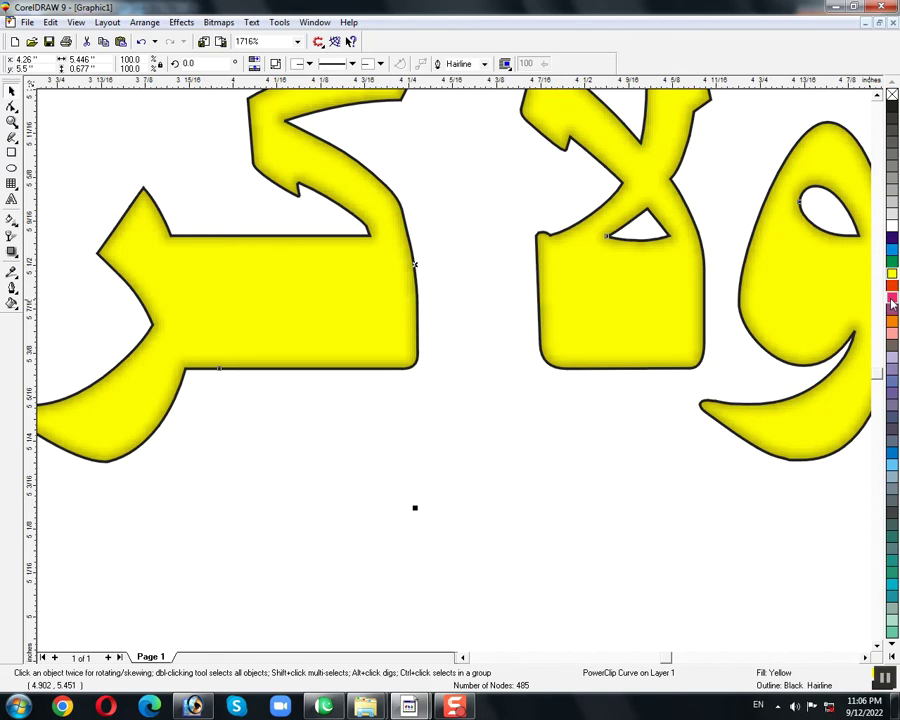
{"action": "left_click", "coordinate": [892, 297]}
Fill the lettering with red and colour its outline 20% black.
{"action": "left_click", "coordinate": [892, 285]}
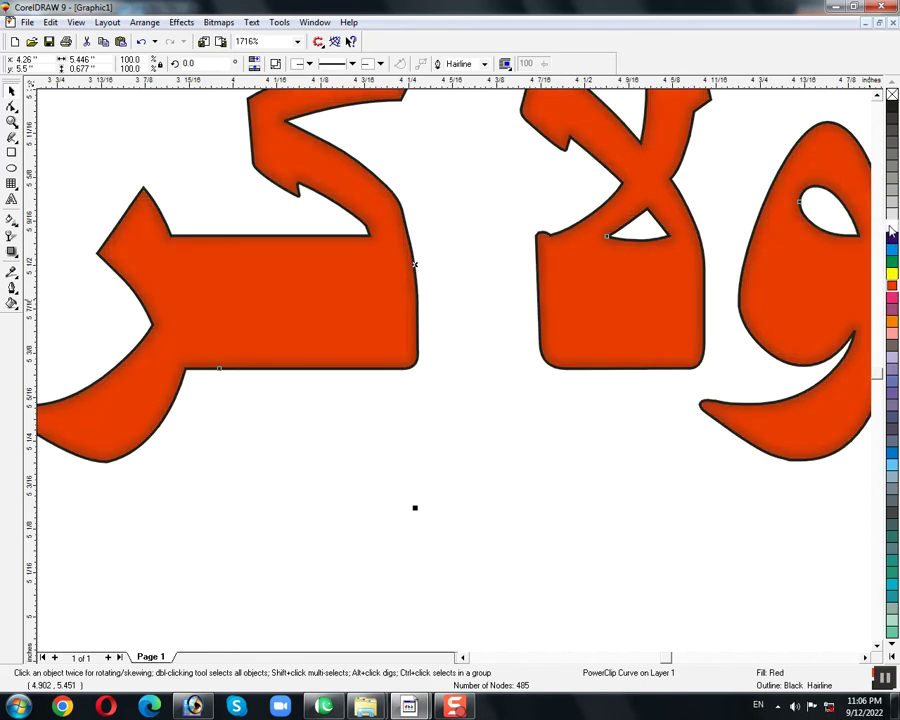
{"action": "right_click", "coordinate": [891, 228]}
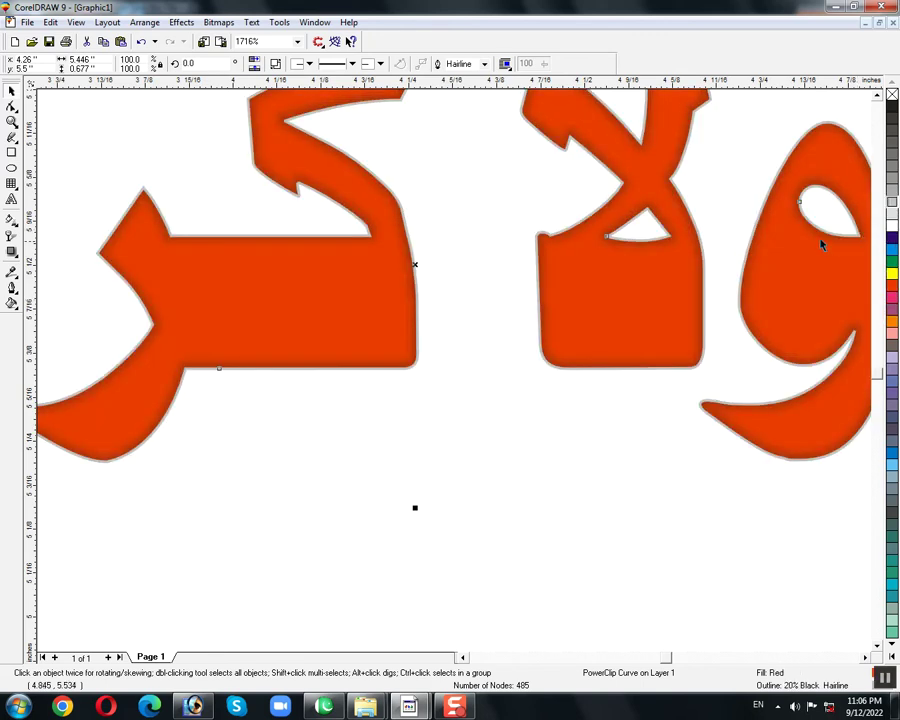
Set the lettering's outline to 0.043 inches with rounded corners and line caps, placed behind the fill and scaling with the image.
{"action": "key", "text": "F12"}
{"action": "left_click", "coordinate": [368, 274]}
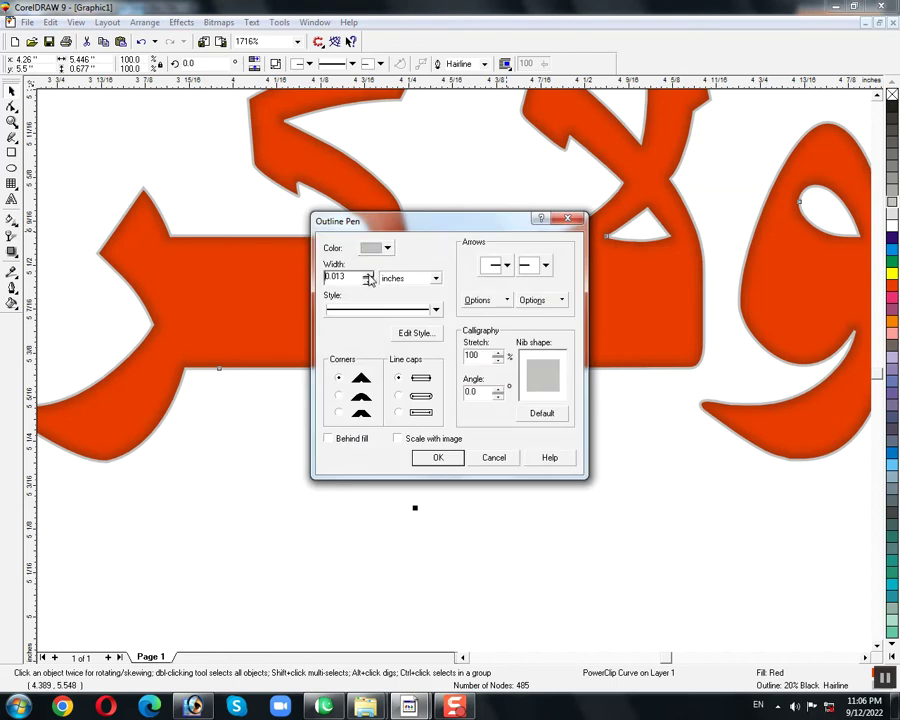
{"action": "left_click", "coordinate": [368, 275]}
{"action": "left_click", "coordinate": [352, 442]}
{"action": "left_click", "coordinate": [398, 395]}
{"action": "left_click", "coordinate": [338, 395]}
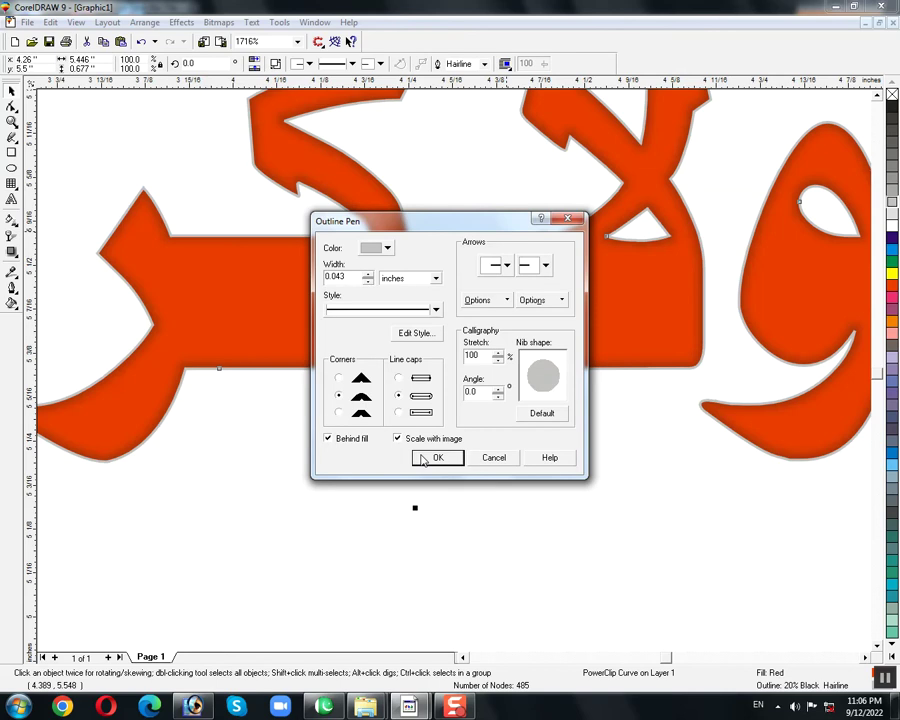
{"action": "left_click", "coordinate": [436, 458]}
{"action": "key", "text": "shift+F2"}
{"action": "key", "text": "F2"}
{"action": "left_click_drag", "start_coordinate": [360, 297], "coordinate": [636, 497]}
{"action": "key", "text": "shift+F2"}
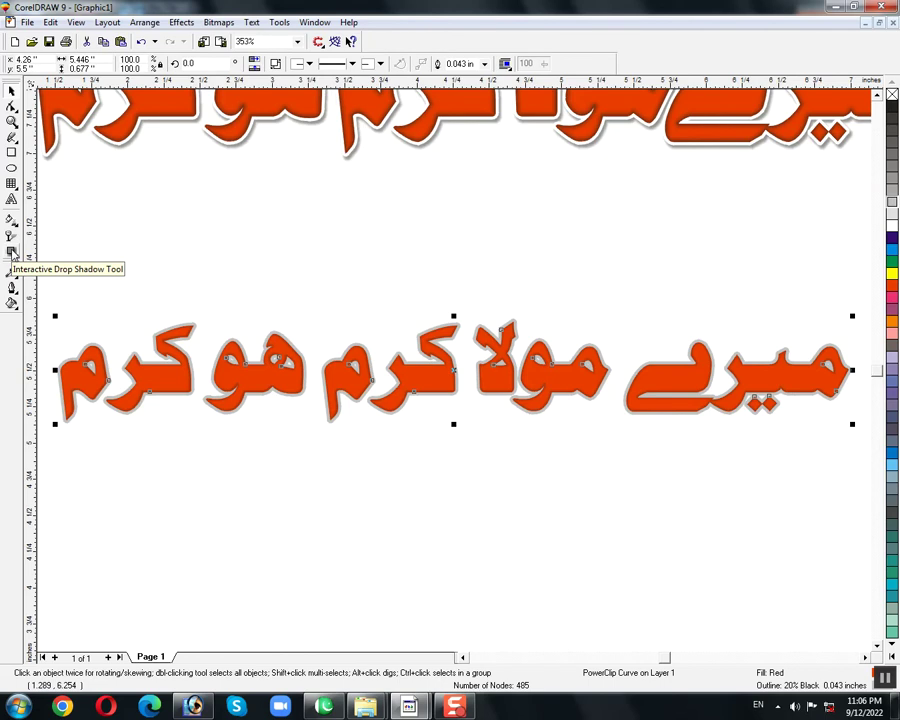
Cast a drop shadow from the red lettering, offset about 0.033 inches to the right and 0.048 inches downward.
{"action": "left_click", "coordinate": [12, 254]}
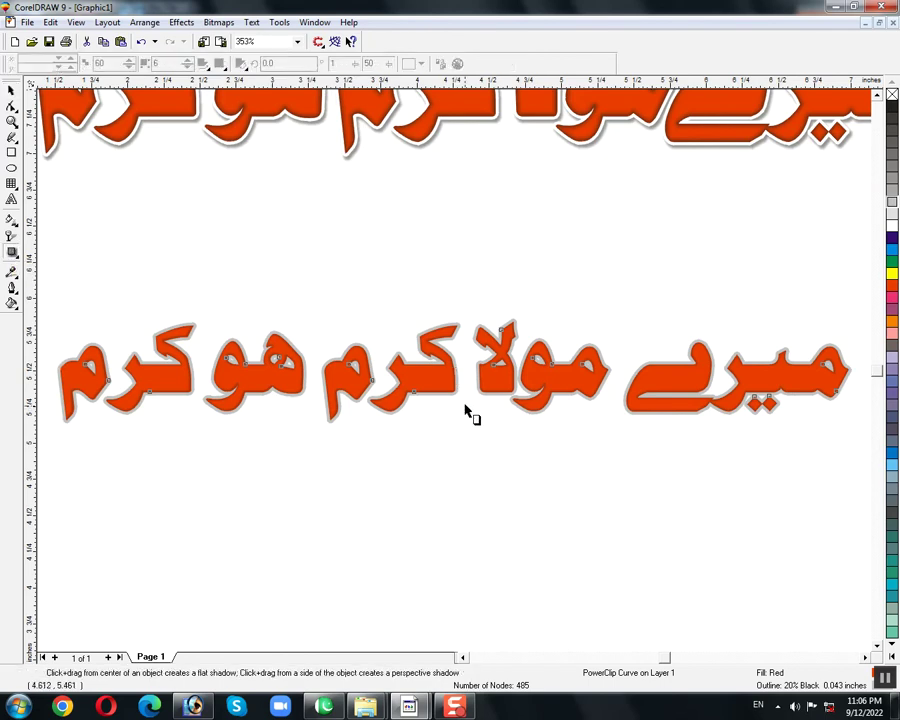
{"action": "left_click_drag", "start_coordinate": [447, 388], "coordinate": [494, 430]}
{"action": "key", "text": "F2"}
{"action": "left_click_drag", "start_coordinate": [518, 519], "coordinate": [432, 322]}
{"action": "left_click_drag", "start_coordinate": [506, 394], "coordinate": [502, 388]}
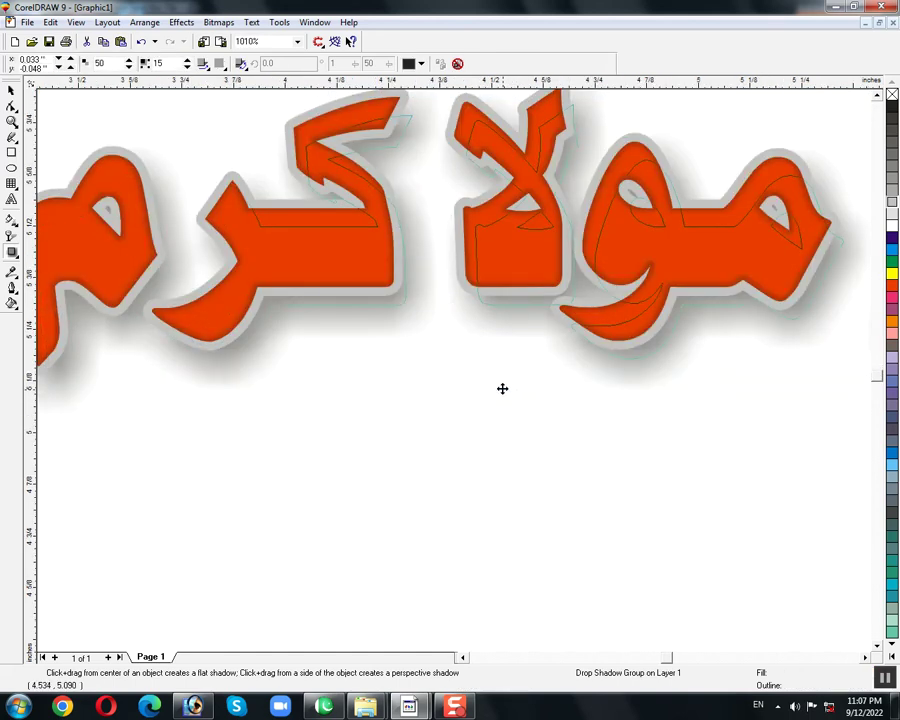
Set the lettering's drop shadow feathering to 4 with the feathering direction set to Outside.
{"action": "left_click_drag", "start_coordinate": [166, 62], "coordinate": [108, 64]}
{"action": "type", "text": "4"}
{"action": "left_click", "coordinate": [203, 64]}
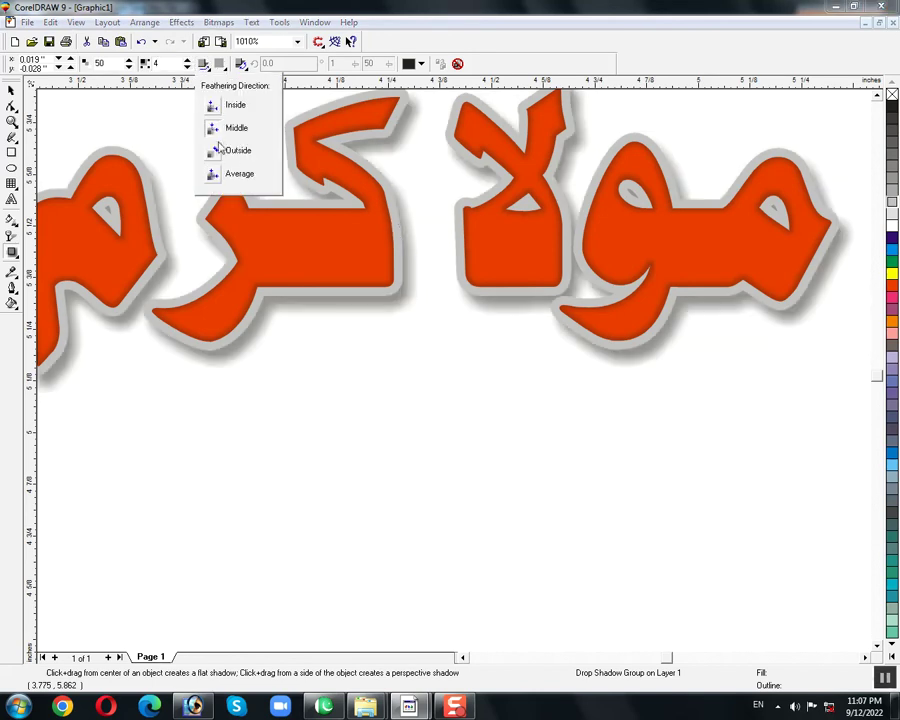
{"action": "left_click", "coordinate": [170, 195]}
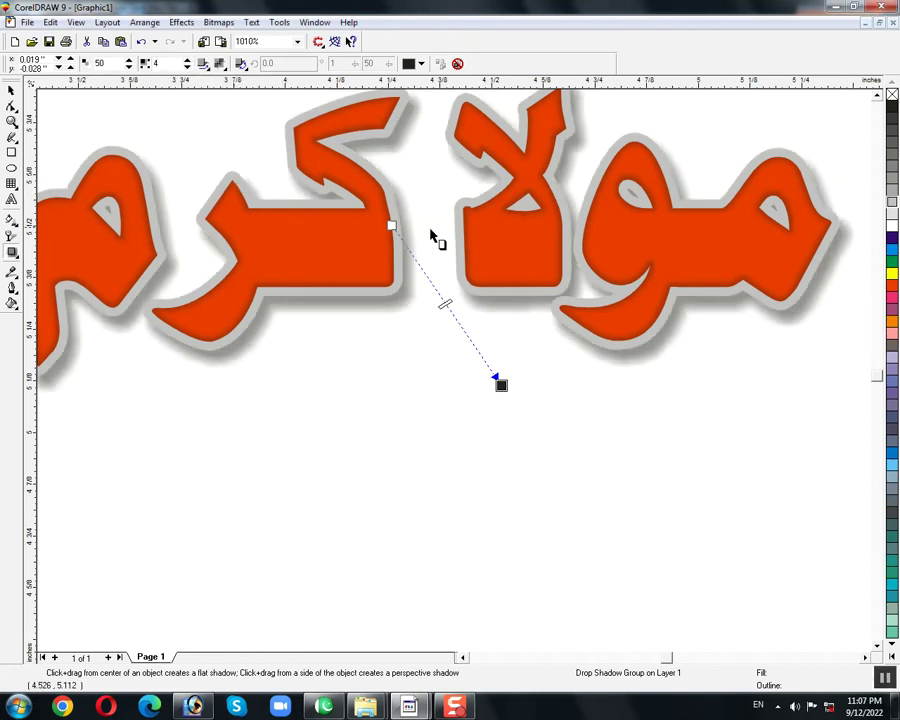
Separate the drop shadow from the red lettering so the two are independent objects.
{"action": "key", "text": "space"}
{"action": "key", "text": "alt+a"}
{"action": "key", "text": "s"}
{"action": "key", "text": "Escape"}
{"action": "left_click_drag", "start_coordinate": [417, 341], "coordinate": [438, 377]}
{"action": "key", "text": "ctrl+z"}
{"action": "key", "text": "ctrl+z"}
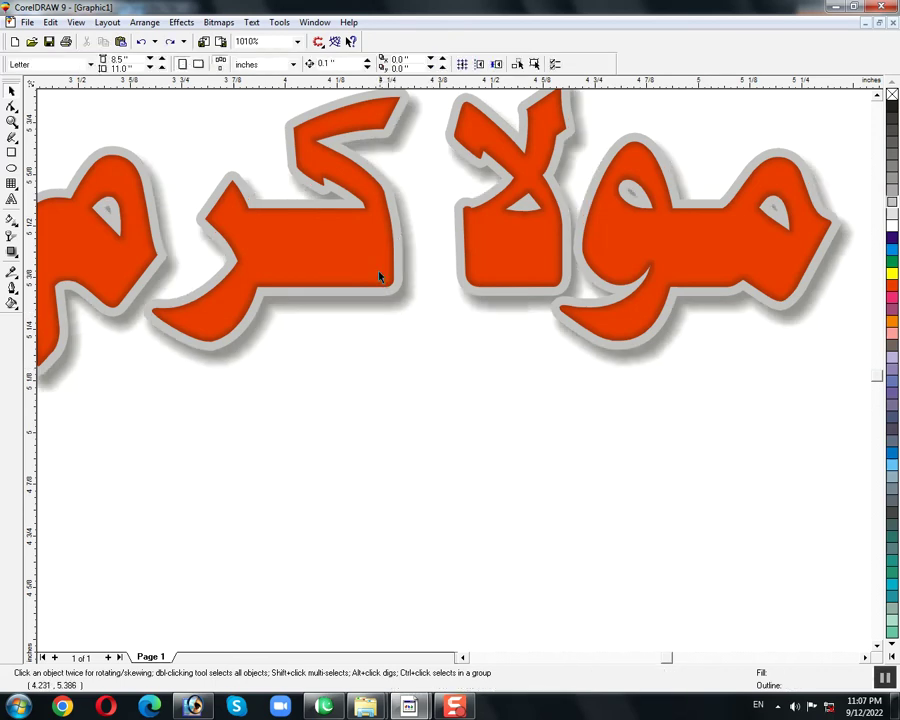
Recolour the red lettering's outline white and group the lettering with its shadow.
{"action": "left_click", "coordinate": [374, 271]}
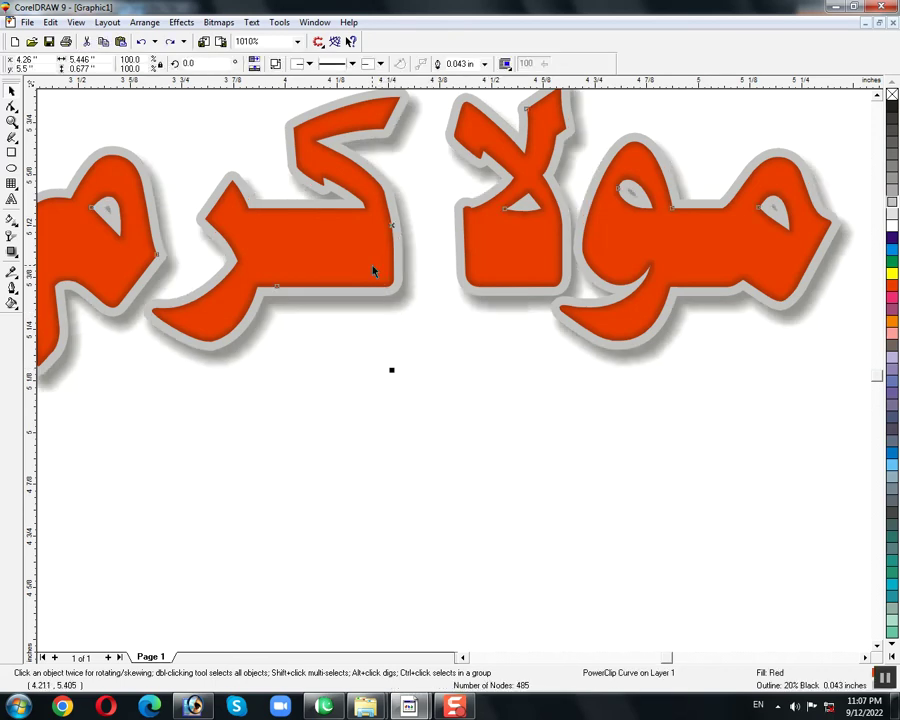
{"action": "right_click", "coordinate": [890, 225]}
{"action": "key", "text": "shift+F2"}
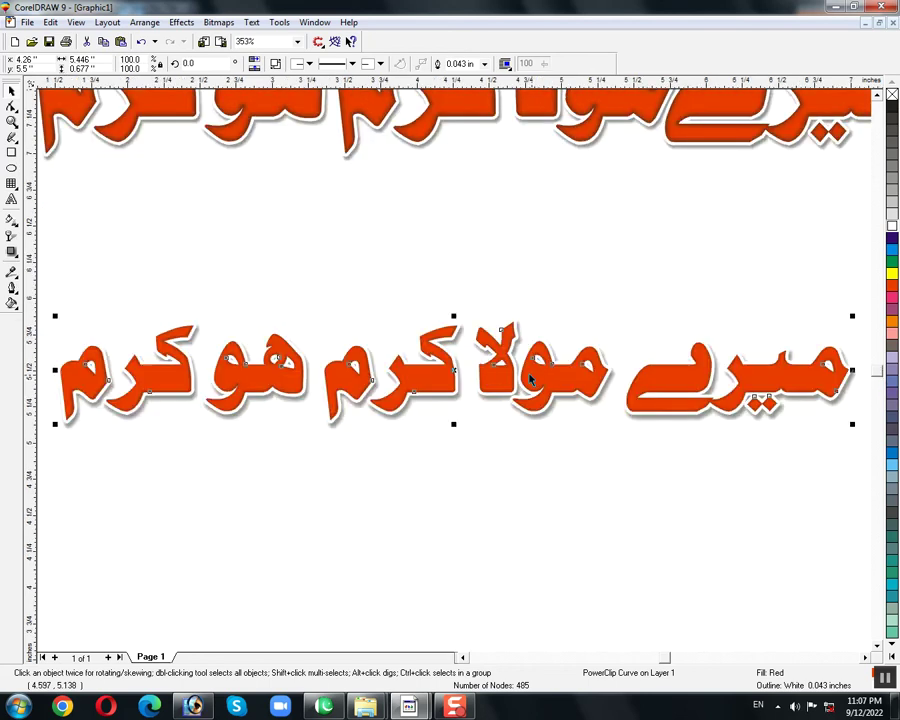
{"action": "key", "text": "F3"}
{"action": "left_click", "coordinate": [512, 388], "text": "shift"}
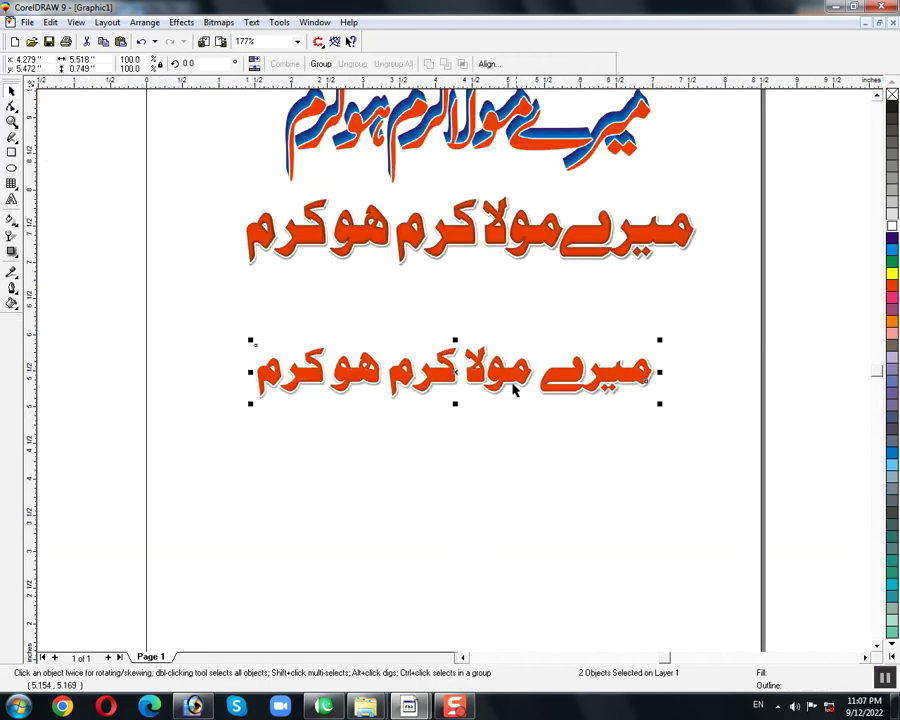
{"action": "key", "text": "ctrl+g"}
Enlarge the grouped red lettering to about 6.42 inches wide and move it lower on the page, centred near 4.29, 4.77 inches.
{"action": "left_click_drag", "start_coordinate": [662, 340], "coordinate": [696, 318]}
{"action": "left_click_drag", "start_coordinate": [666, 373], "coordinate": [661, 290]}
{"action": "key", "text": "ctrl+z"}
{"action": "left_click_drag", "start_coordinate": [546, 369], "coordinate": [382, 302]}
{"action": "key", "text": "shift+F2"}
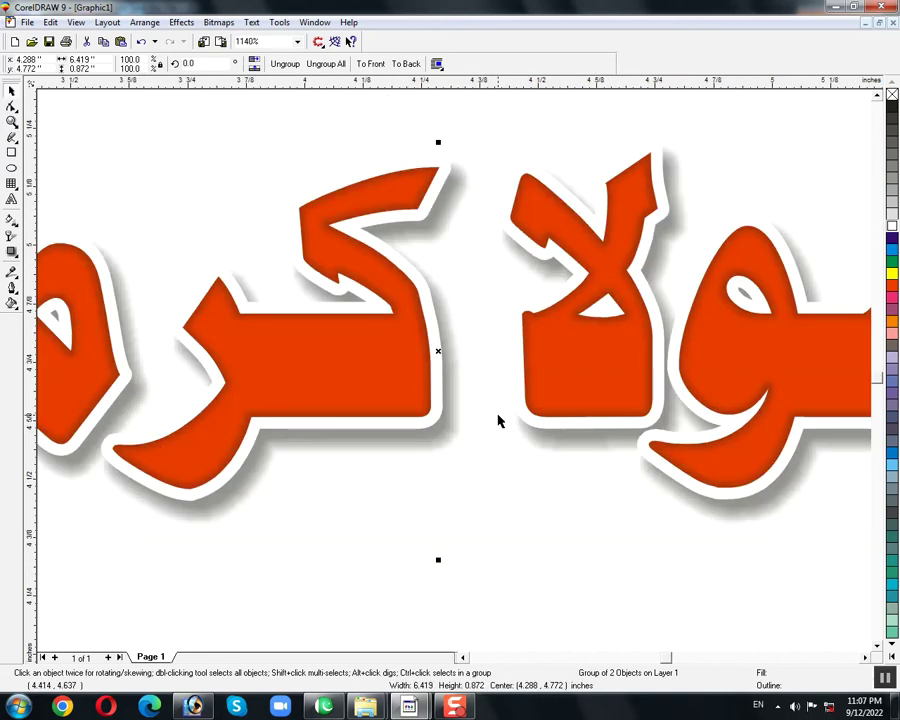
{"action": "key", "text": "F3"}
{"action": "key", "text": "F3"}
{"action": "key", "text": "F4"}
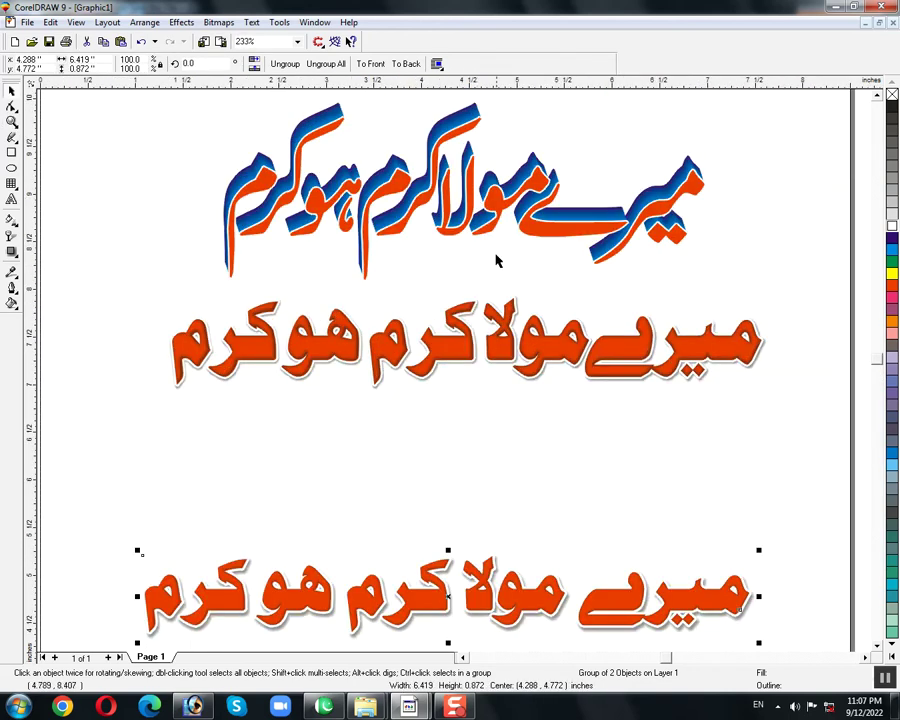
Delete the red shadowed sample lettering that sits beneath the blue-and-red sample.
{"action": "left_click", "coordinate": [460, 340]}
{"action": "key", "text": "Delete"}
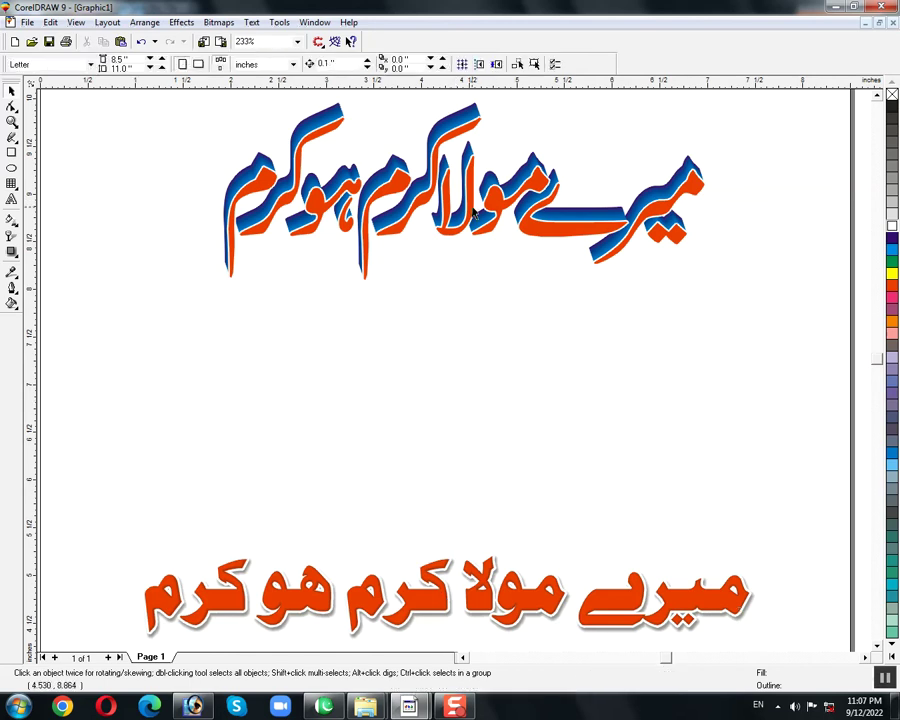
{"action": "left_click", "coordinate": [507, 214]}
{"action": "left_click", "coordinate": [470, 276]}
Switch to Urdu InPage and set the whole Urdu line in the Noori Nastaliq font.
{"action": "left_click", "coordinate": [323, 706]}
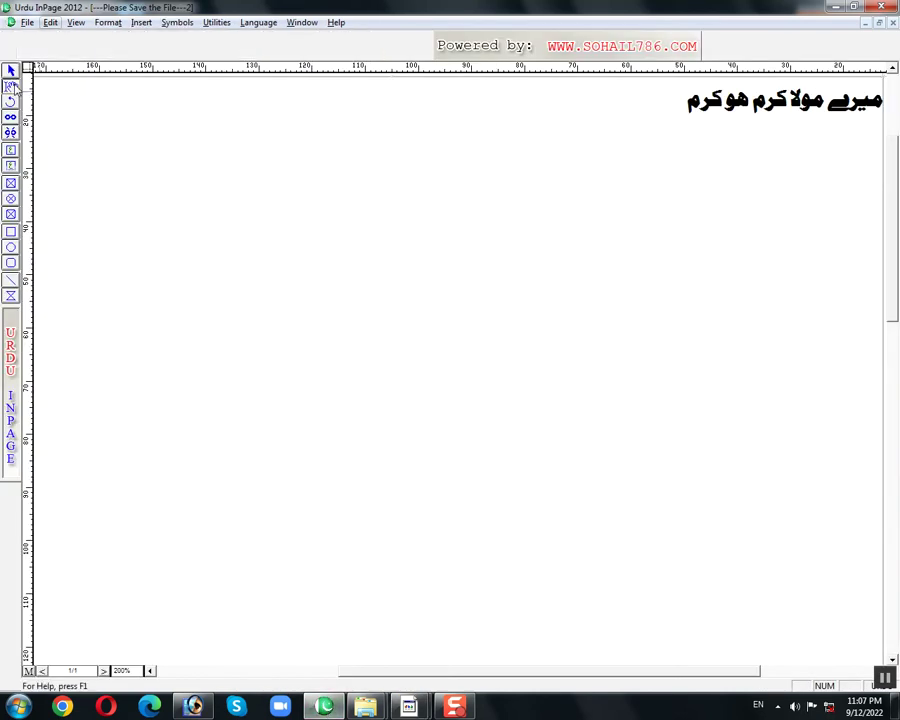
{"action": "key", "text": "ctrl+a"}
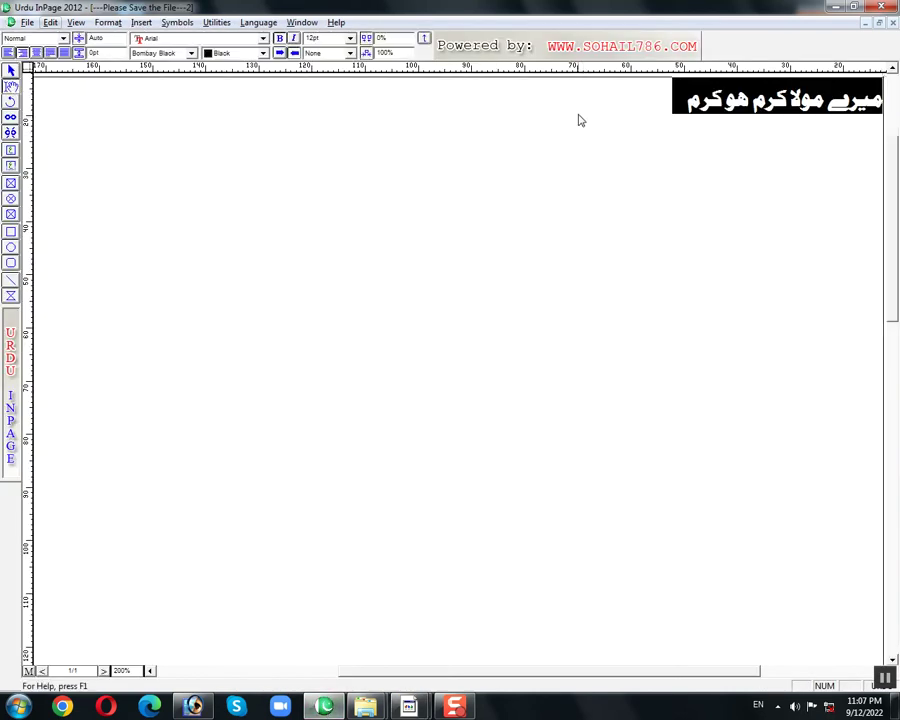
{"action": "left_click", "coordinate": [168, 53]}
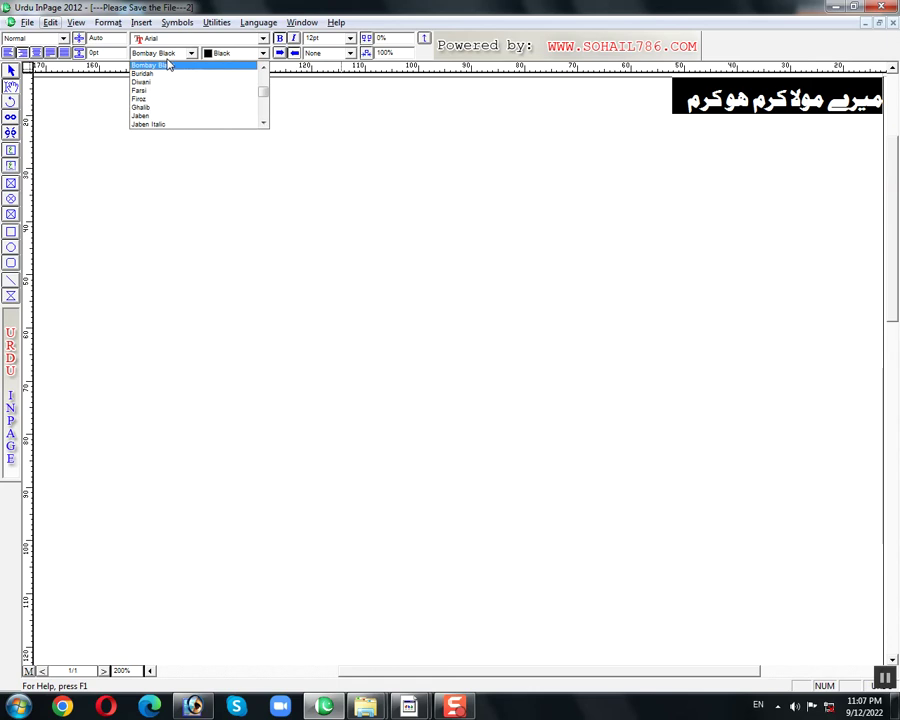
{"action": "key", "text": "n"}
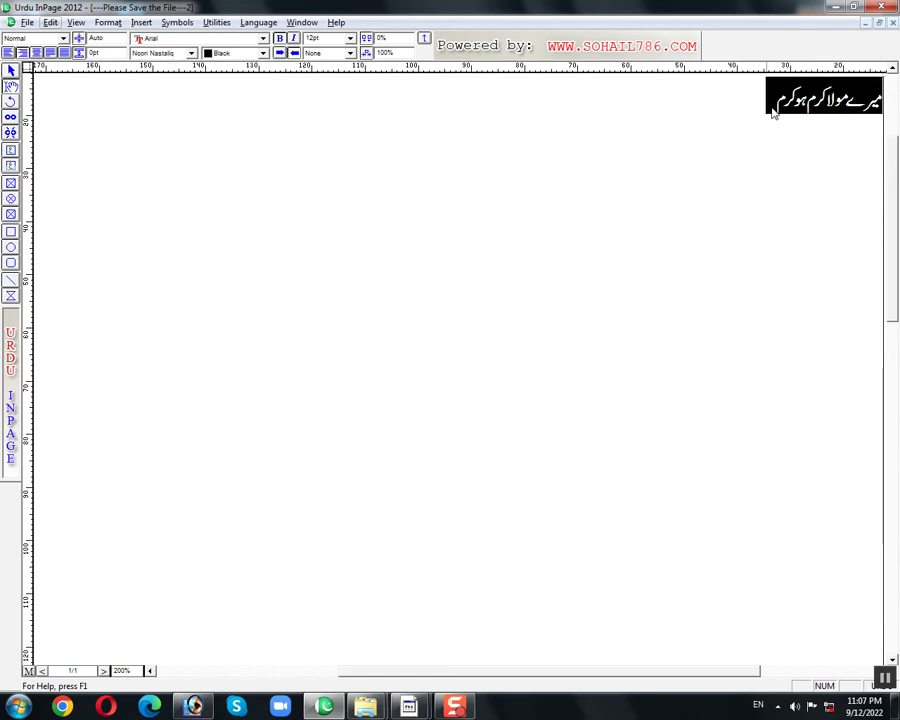
Copy the Nastaliq line into CorelDRAW and place it about 3.96 inches wide beneath the blue-and-red sample lettering.
{"action": "left_click", "coordinate": [320, 220]}
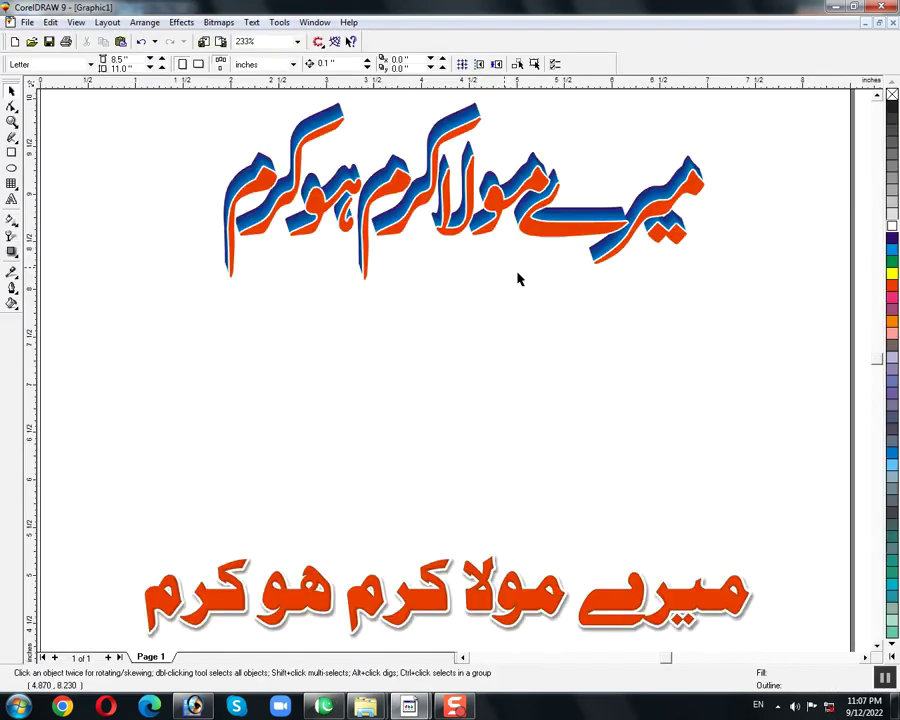
{"action": "key", "text": "ctrl+v"}
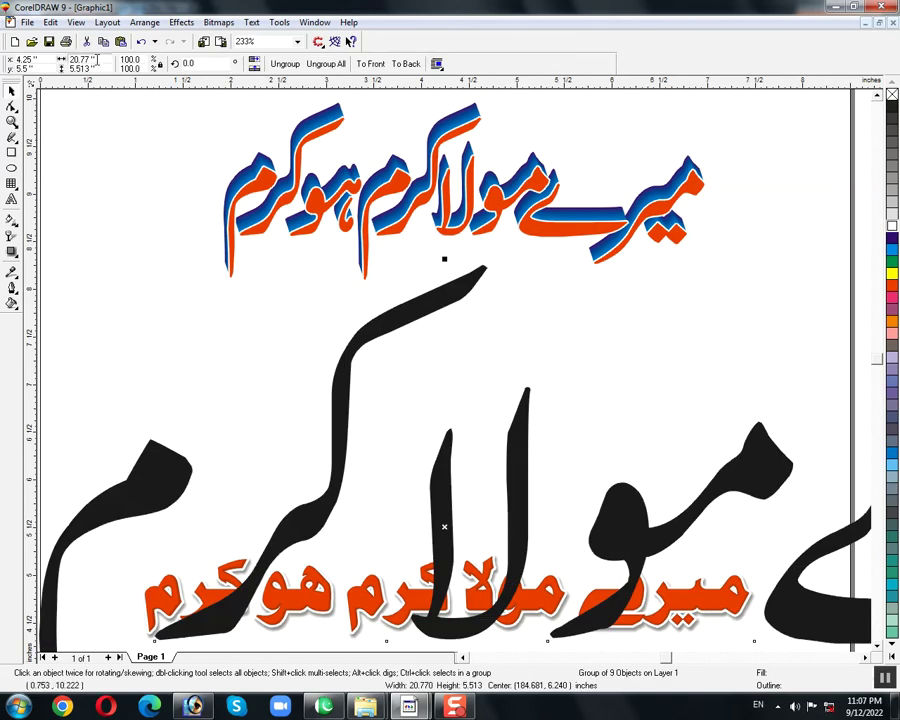
{"action": "left_click_drag", "start_coordinate": [502, 524], "coordinate": [494, 352]}
{"action": "key", "text": "shift+F2"}
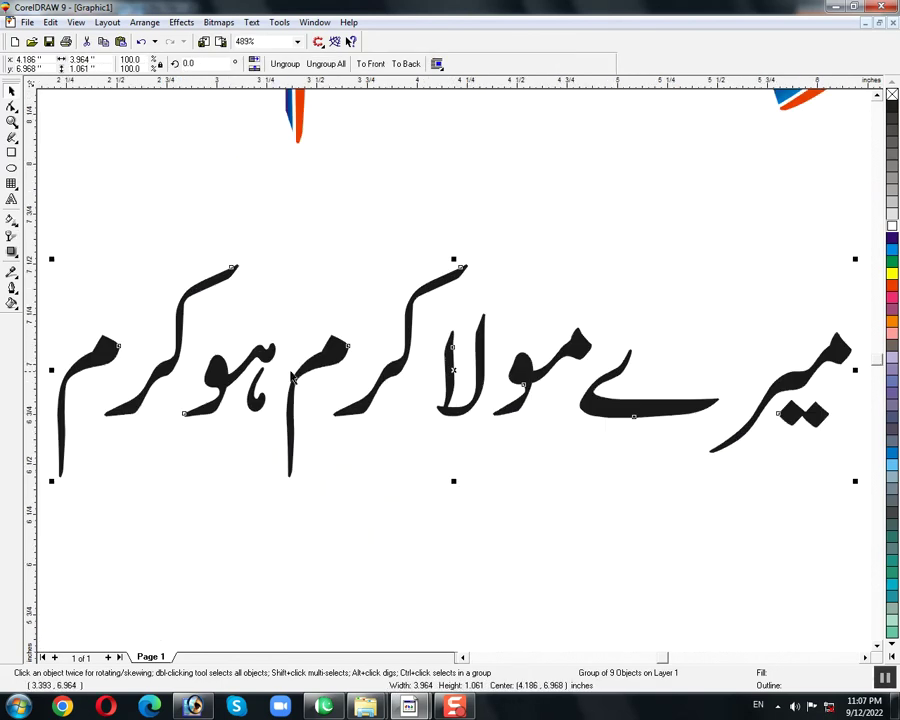
Ungroup the black Nastaliq lettering and shift the pieces of "کرم ہو کرم" closer together.
{"action": "key", "text": "ctrl+u"}
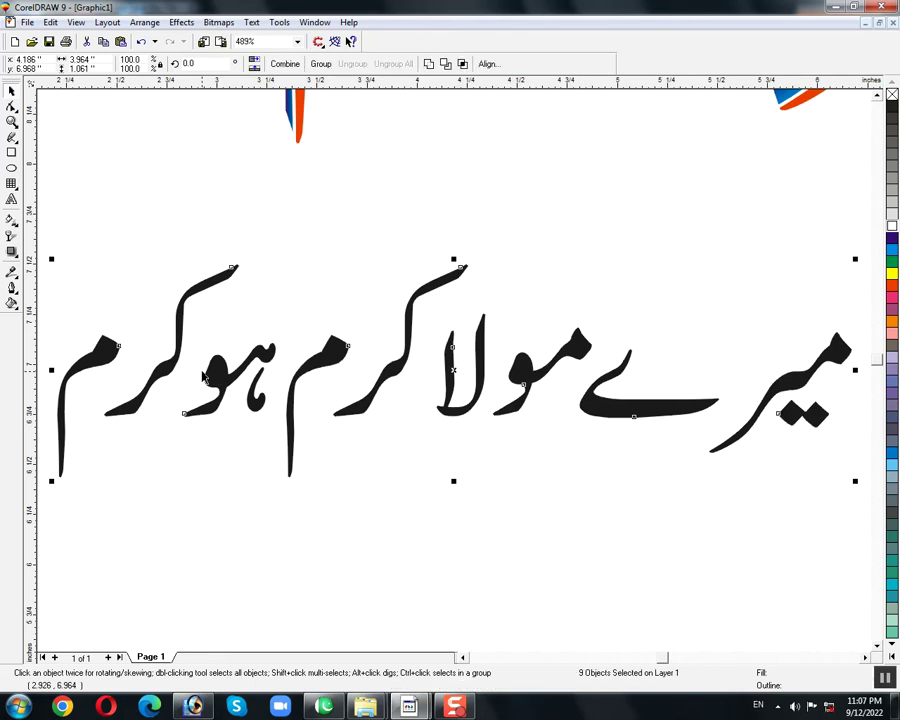
{"action": "left_click", "coordinate": [229, 338]}
{"action": "left_click_drag", "start_coordinate": [106, 345], "coordinate": [182, 380]}
{"action": "left_click", "coordinate": [157, 370], "text": "shift"}
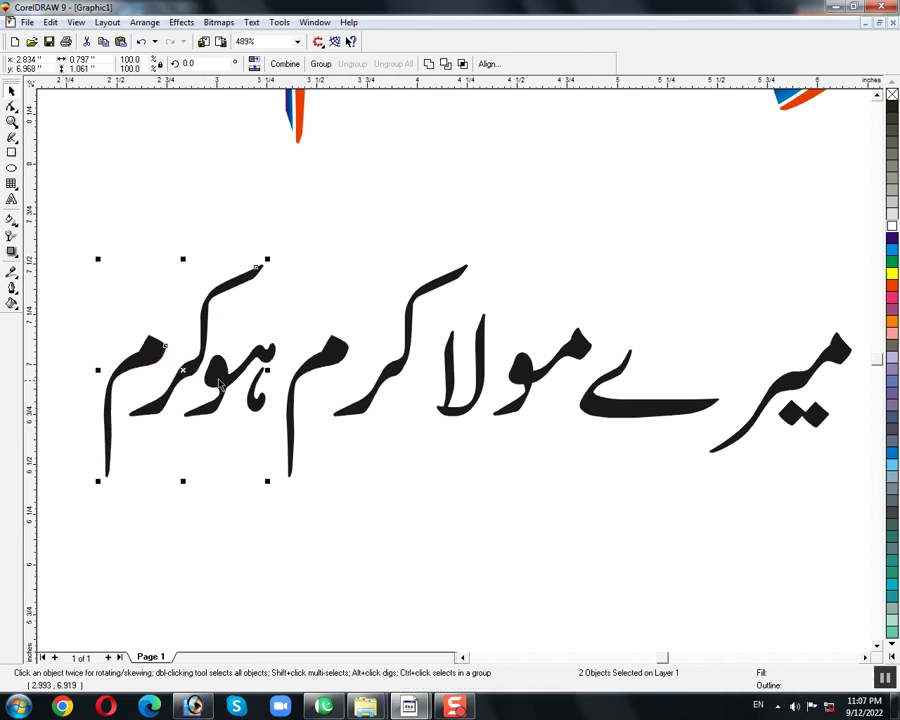
{"action": "left_click", "coordinate": [229, 388]}
{"action": "left_click_drag", "start_coordinate": [318, 366], "coordinate": [303, 368]}
{"action": "left_click_drag", "start_coordinate": [383, 373], "coordinate": [350, 374]}
Move the pieces of "میرے مولا" closer together to tighten the spacing along the line.
{"action": "left_click_drag", "start_coordinate": [462, 413], "coordinate": [474, 414]}
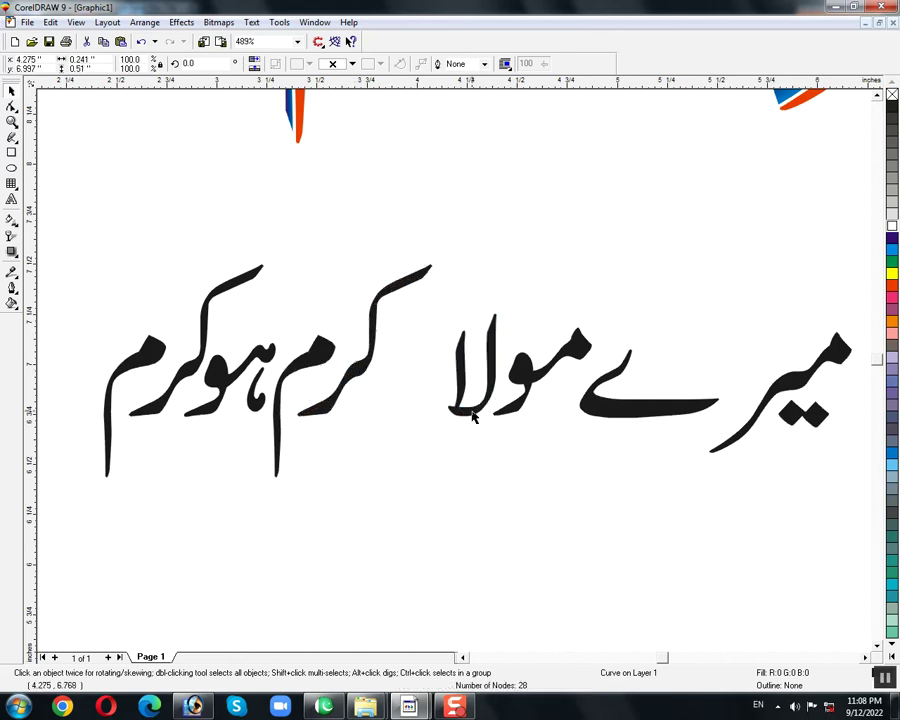
{"action": "left_click", "coordinate": [515, 376], "text": "shift"}
{"action": "left_click_drag", "start_coordinate": [515, 376], "coordinate": [532, 376]}
{"action": "left_click", "coordinate": [633, 411], "text": "shift"}
{"action": "left_click_drag", "start_coordinate": [633, 411], "coordinate": [666, 410]}
{"action": "left_click", "coordinate": [776, 392], "text": "shift"}
{"action": "left_click_drag", "start_coordinate": [795, 382], "coordinate": [668, 399]}
Combine all the black letter pieces into one curve and enlarge it to about 4.77 inches wide.
{"action": "key", "text": "F3"}
{"action": "left_click_drag", "start_coordinate": [672, 290], "coordinate": [245, 462]}
{"action": "key", "text": "ctrl+l"}
{"action": "left_click_drag", "start_coordinate": [594, 430], "coordinate": [676, 512]}
Move the red shadowed lettering up out of the way and place the black lettering in the cleared space.
{"action": "key", "text": "F3"}
{"action": "left_click_drag", "start_coordinate": [458, 480], "coordinate": [452, 168]}
{"action": "left_click_drag", "start_coordinate": [457, 373], "coordinate": [458, 424]}
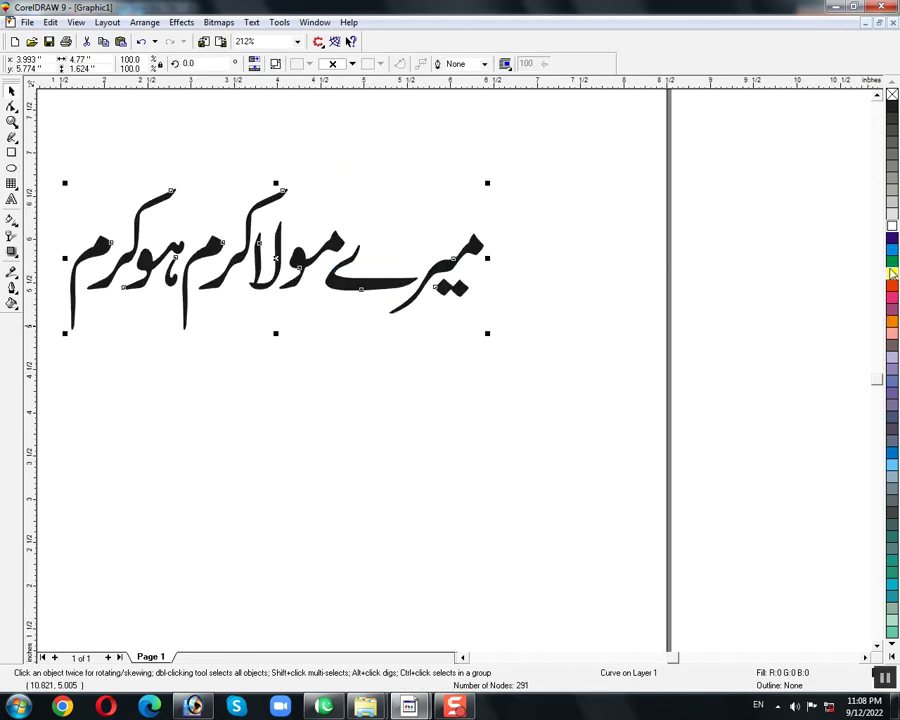
Fill the combined Nastaliq lettering with blue.
{"action": "left_click", "coordinate": [892, 237]}
{"action": "key", "text": "F2"}
{"action": "left_click_drag", "start_coordinate": [530, 455], "coordinate": [12, 160]}
{"action": "key", "text": "Escape"}
Place a copy of the blue lettering about 1.91 inches straight below it and fill the copy with cyan.
{"action": "left_click_drag", "start_coordinate": [518, 300], "coordinate": [555, 543]}
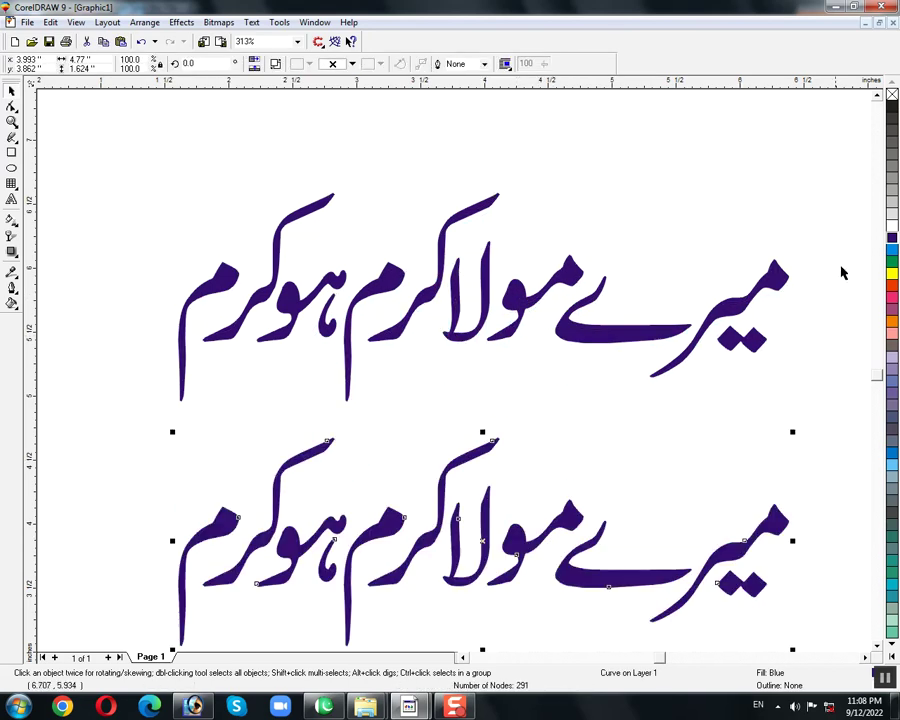
{"action": "left_click", "coordinate": [892, 251]}
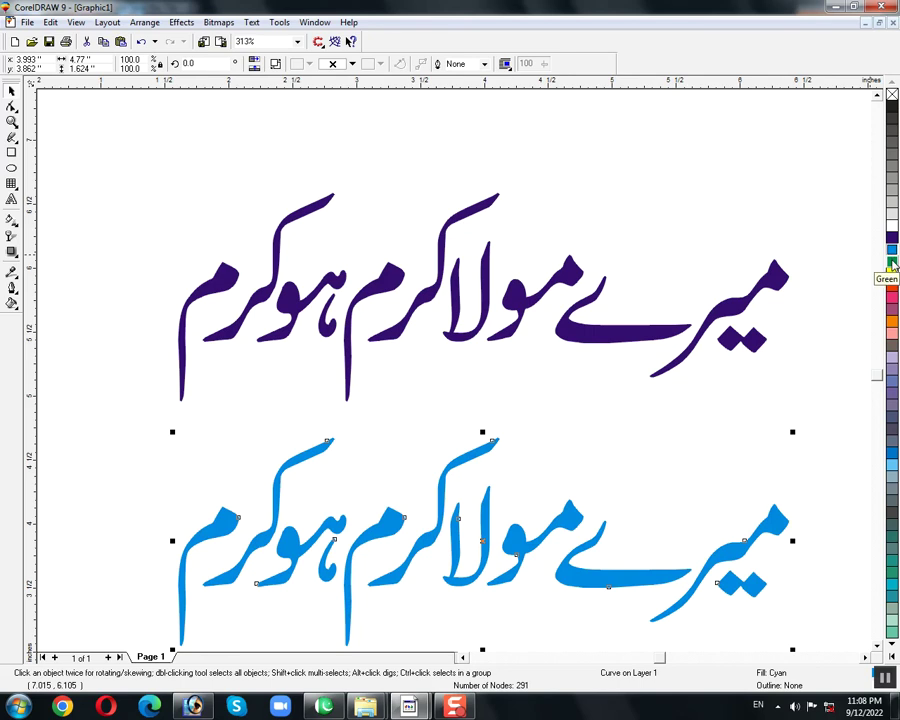
{"action": "left_click", "coordinate": [610, 584]}
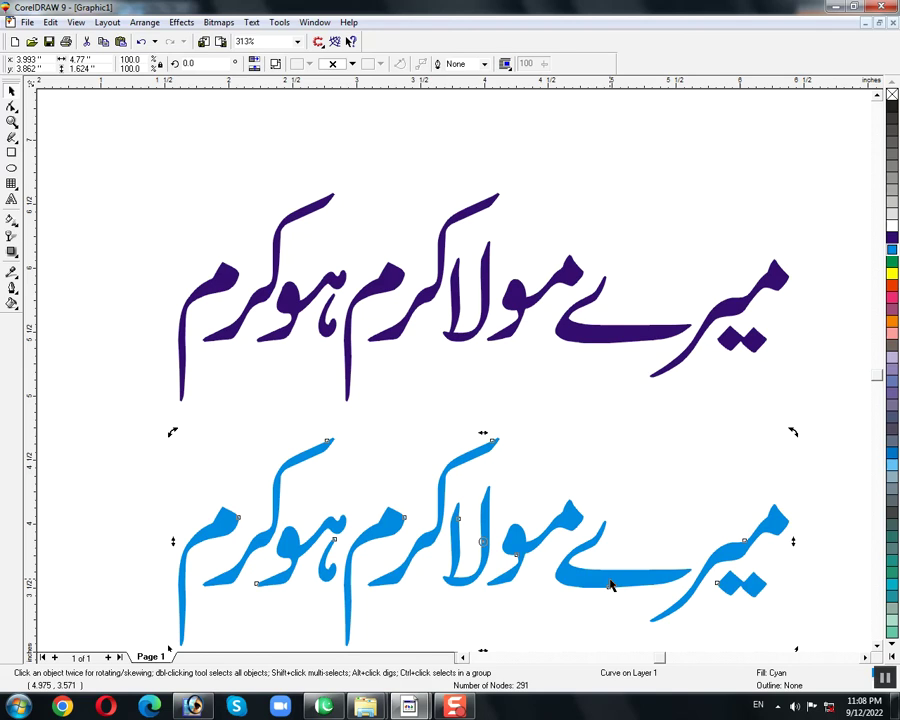
Blend the blue lettering into the cyan copy with 20 steps.
{"action": "left_click", "coordinate": [14, 256]}
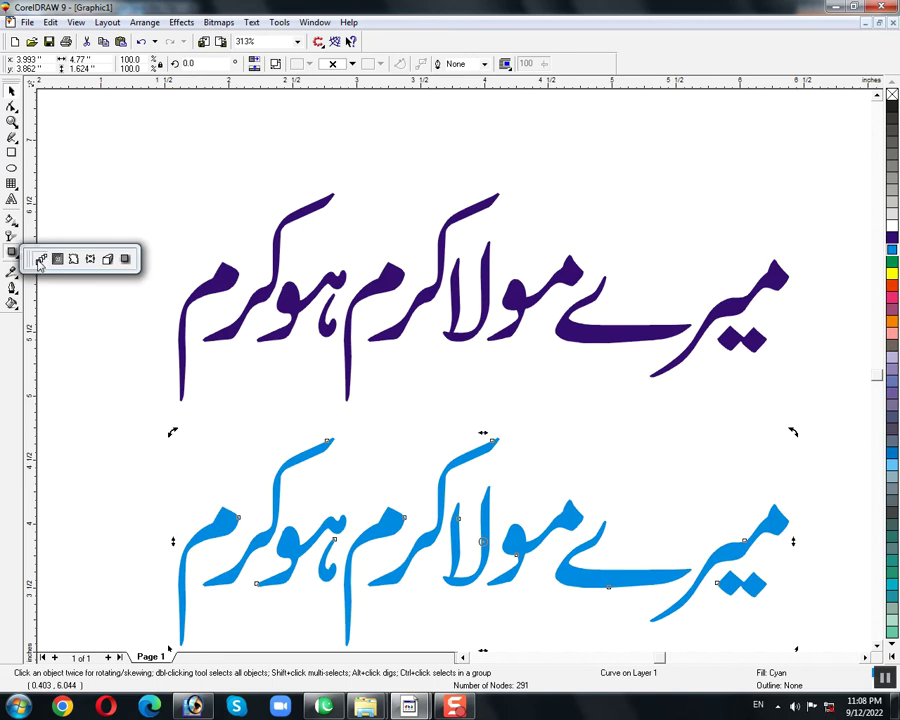
{"action": "left_click", "coordinate": [40, 261]}
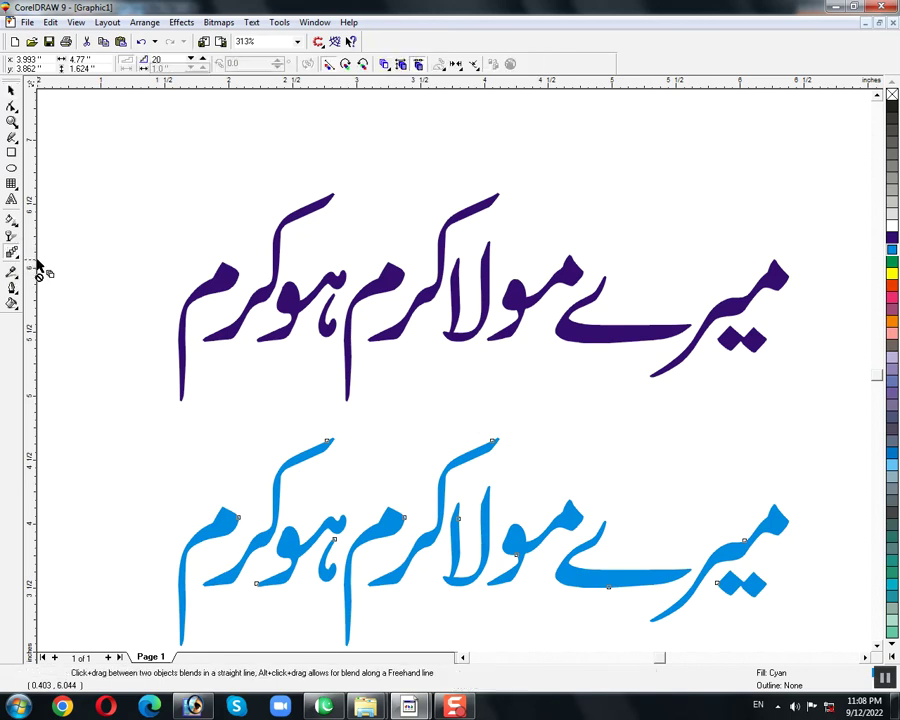
{"action": "left_click", "coordinate": [516, 305]}
{"action": "left_click_drag", "start_coordinate": [516, 305], "coordinate": [484, 538]}
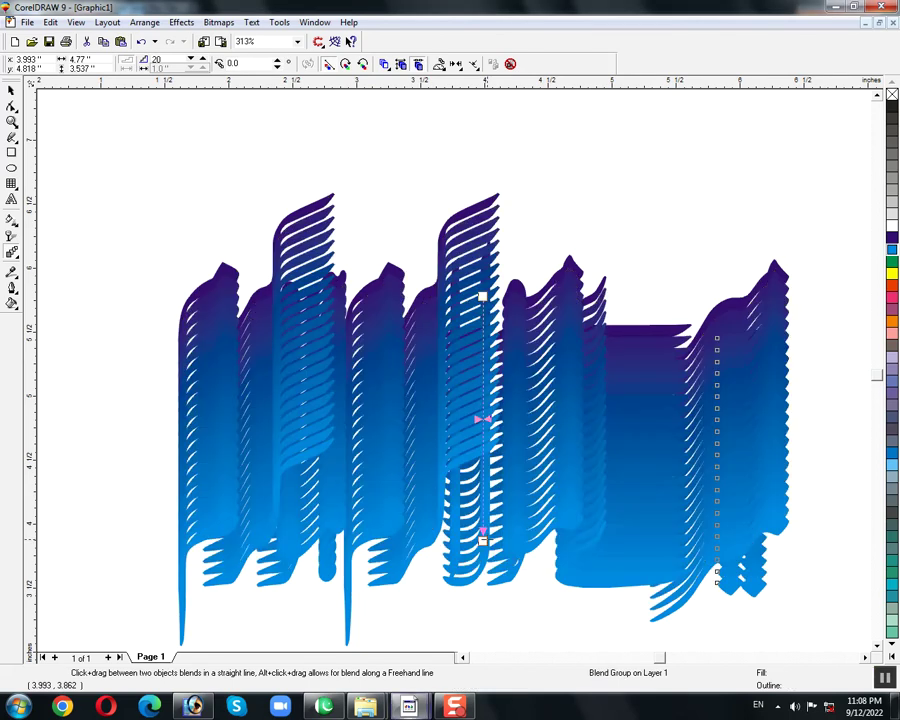
{"action": "key", "text": "space"}
{"action": "key", "text": "Escape"}
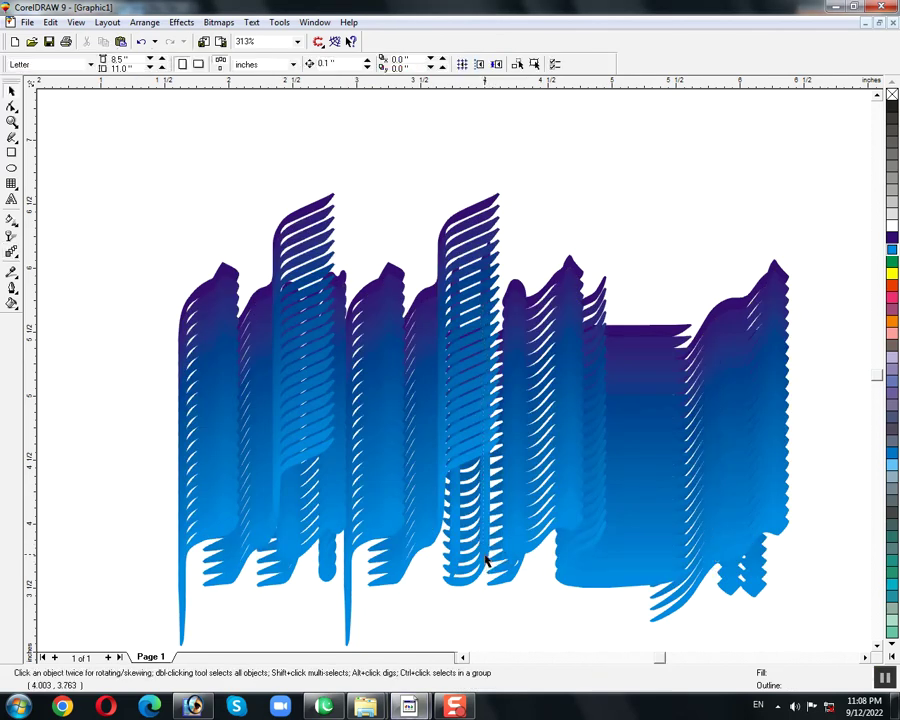
Move the blend's cyan lettering to about 0.14 inches right of and 0.13 inches below the blue lettering.
{"action": "left_click", "coordinate": [486, 558]}
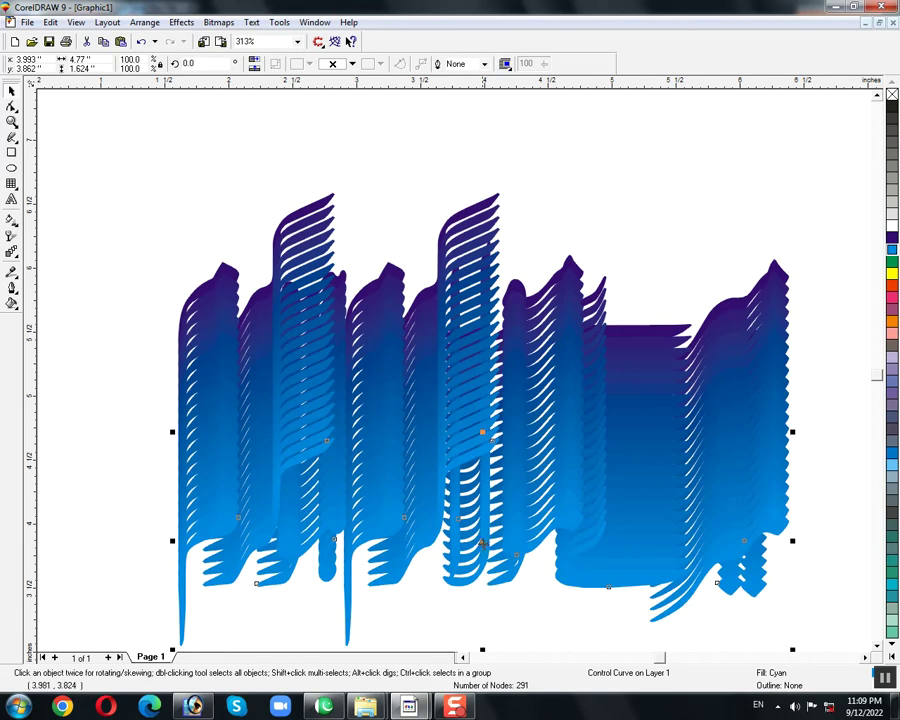
{"action": "left_click_drag", "start_coordinate": [484, 522], "coordinate": [498, 317]}
{"action": "left_click", "coordinate": [487, 318]}
{"action": "left_click", "coordinate": [498, 321]}
{"action": "left_click", "coordinate": [492, 315]}
{"action": "key", "text": "F2"}
{"action": "left_click_drag", "start_coordinate": [353, 224], "coordinate": [649, 446]}
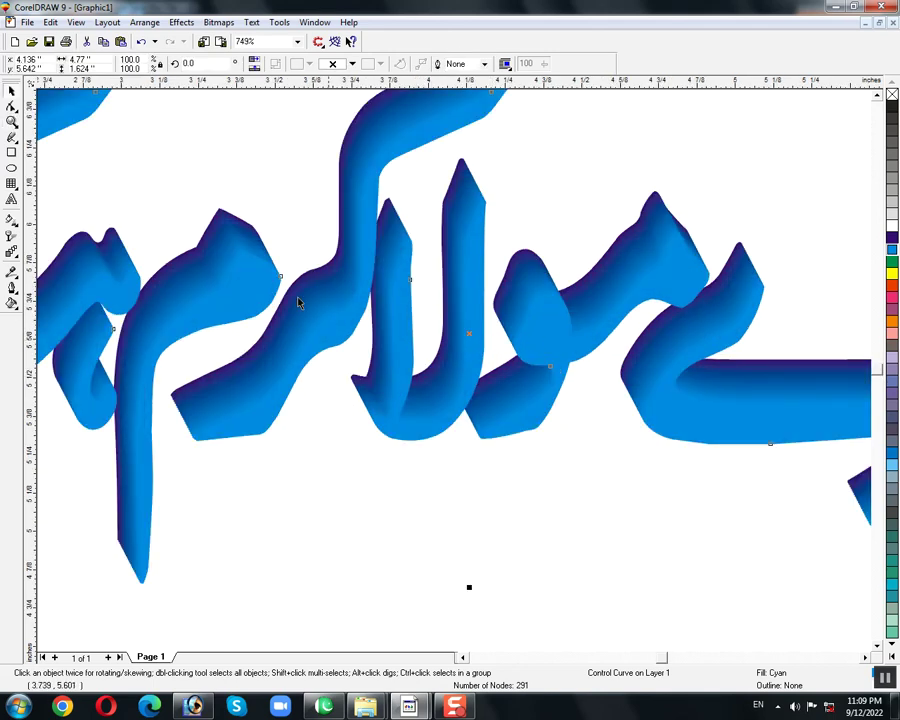
{"action": "key", "text": "F3"}
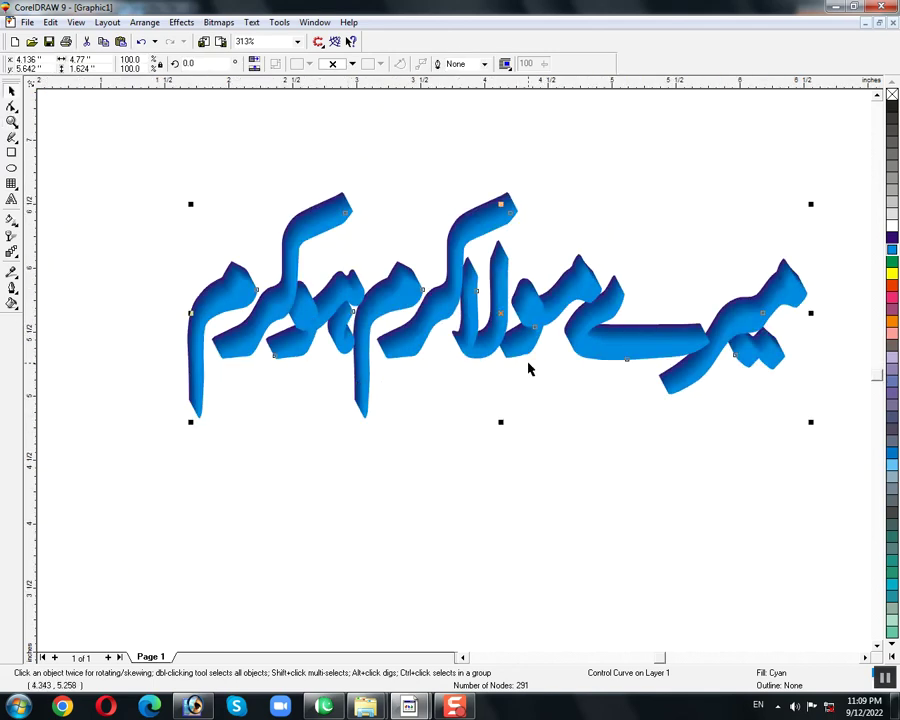
Separate the blend group into the two end letterings and the group of intermediate steps.
{"action": "key", "text": "alt+a"}
{"action": "key", "text": "Escape"}
{"action": "left_click", "coordinate": [543, 284]}
{"action": "left_click", "coordinate": [548, 297]}
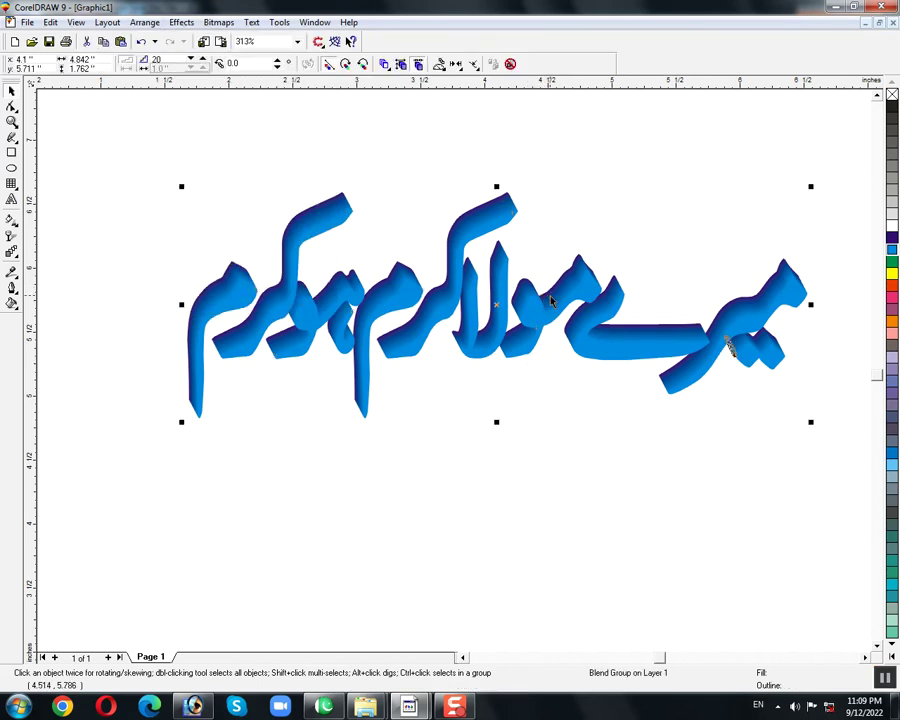
{"action": "key", "text": "alt+a"}
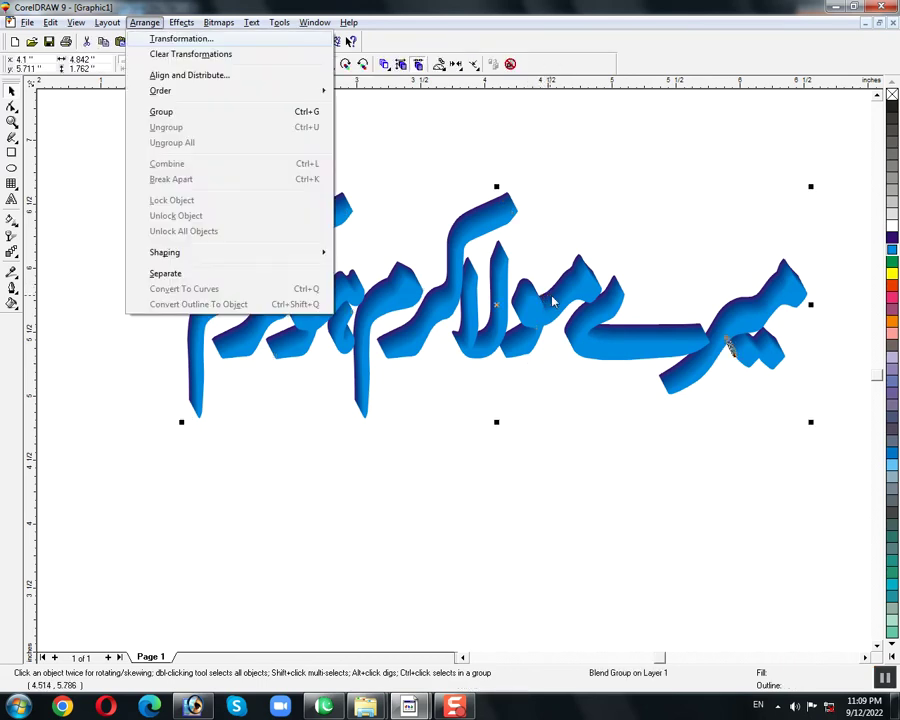
{"action": "key", "text": "k"}
{"action": "key", "text": "shift+F2"}
Try shifting the separated cyan lettering and the group of blend steps independently of each other.
{"action": "left_click", "coordinate": [488, 390]}
{"action": "key", "text": "F2"}
{"action": "left_click_drag", "start_coordinate": [374, 278], "coordinate": [638, 490]}
{"action": "left_click_drag", "start_coordinate": [446, 451], "coordinate": [444, 462]}
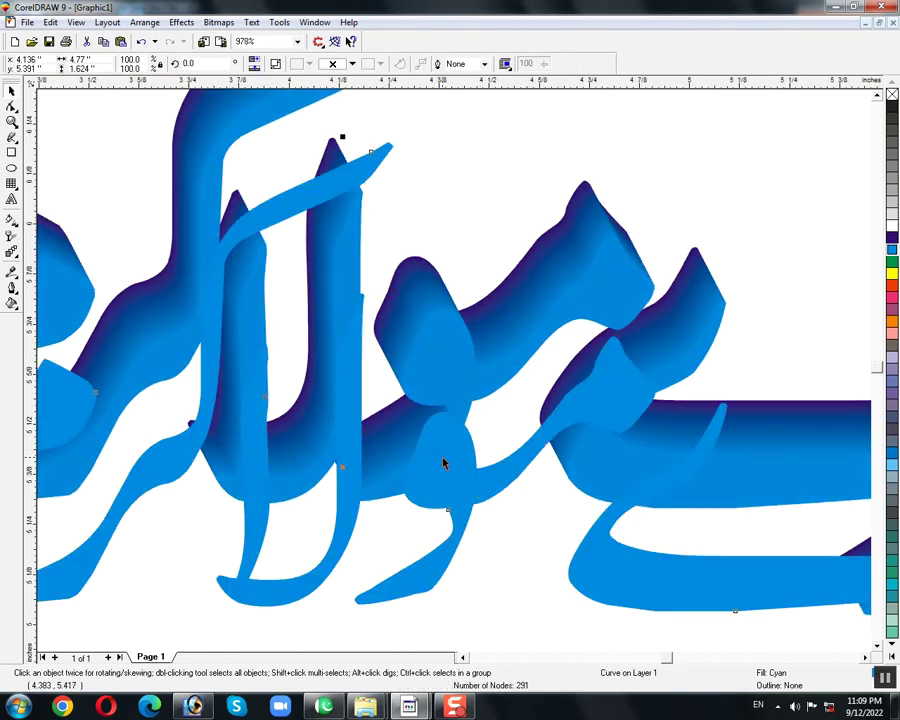
{"action": "key", "text": "ctrl+z"}
{"action": "left_click", "coordinate": [584, 246]}
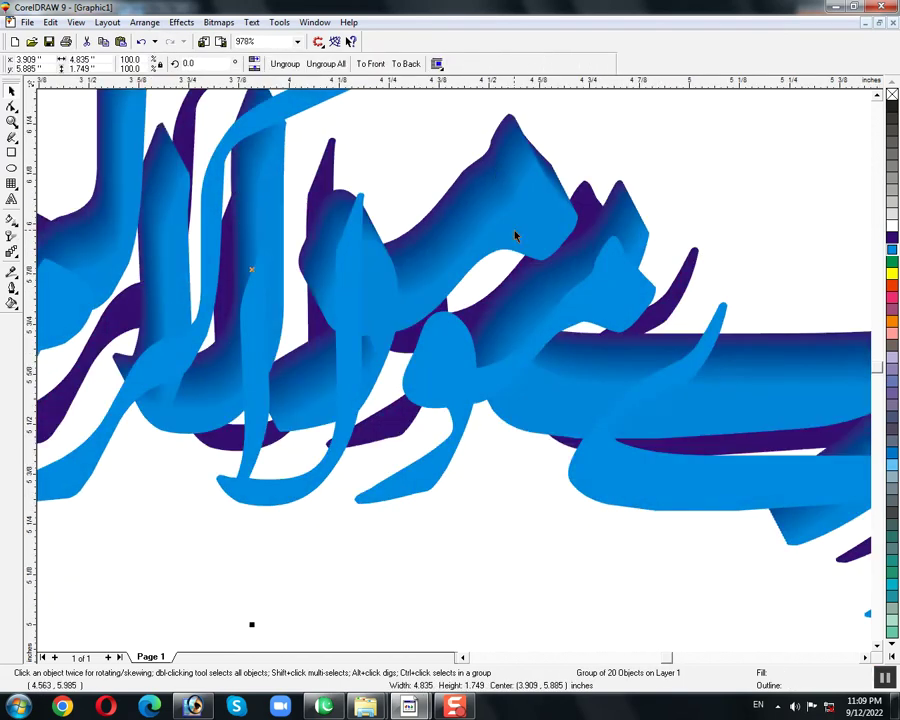
Fill the front cyan lettering with red.
{"action": "left_click", "coordinate": [456, 368]}
{"action": "left_click", "coordinate": [892, 286]}
{"action": "key", "text": "F4"}
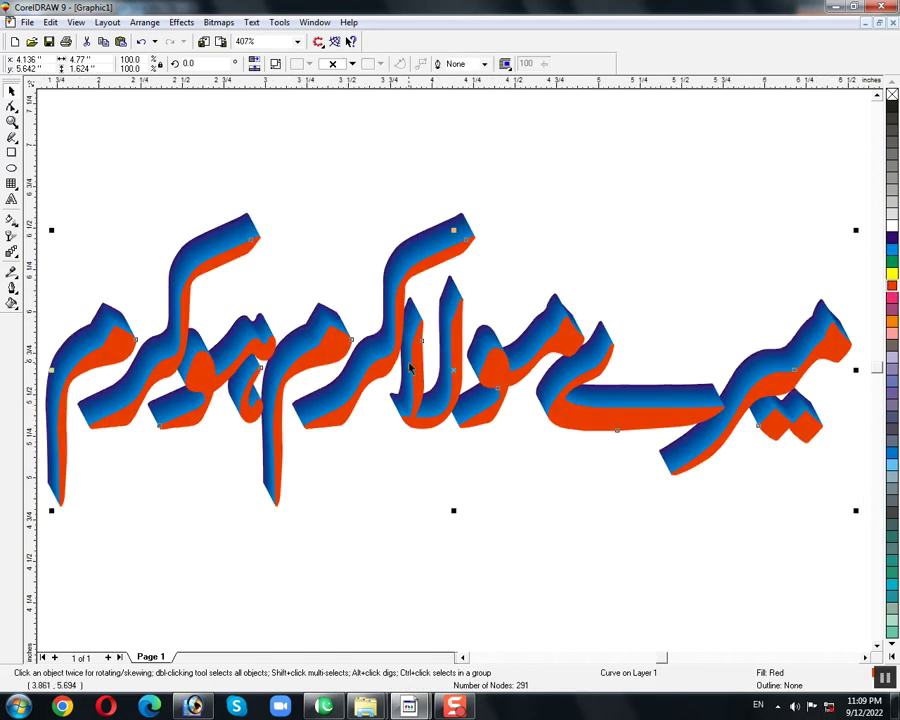
Outline the red lettering in white, 0.03042 inches wide, with rounded corners and line caps, behind the fill and scaling with the image.
{"action": "key", "text": "F12"}
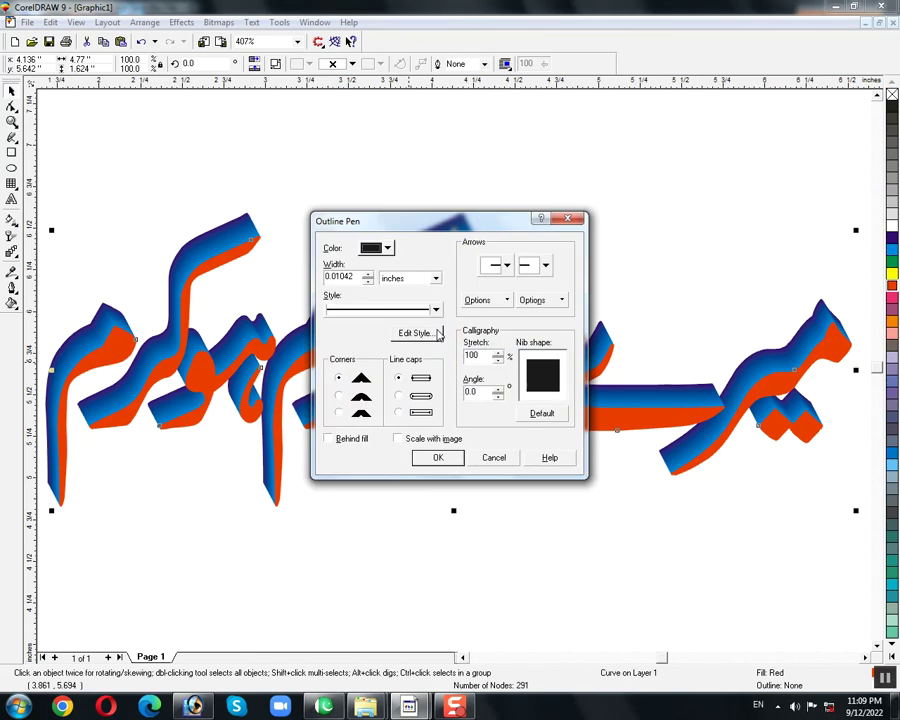
{"action": "left_click", "coordinate": [327, 438]}
{"action": "left_click", "coordinate": [397, 438]}
{"action": "left_click", "coordinate": [398, 395]}
{"action": "left_click", "coordinate": [361, 396]}
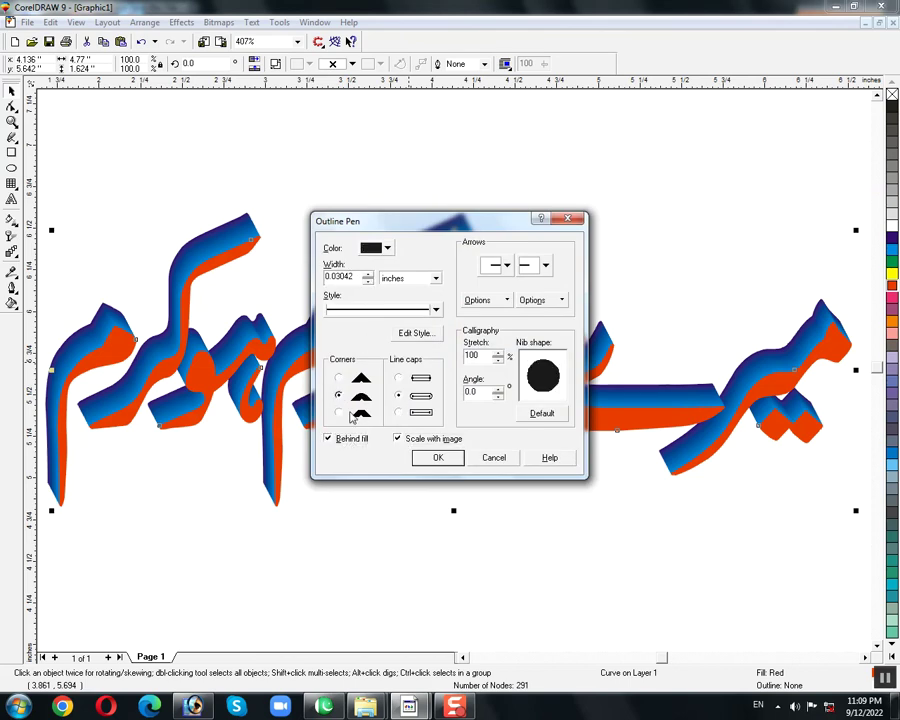
{"action": "left_click", "coordinate": [437, 457]}
{"action": "right_click", "coordinate": [894, 227]}
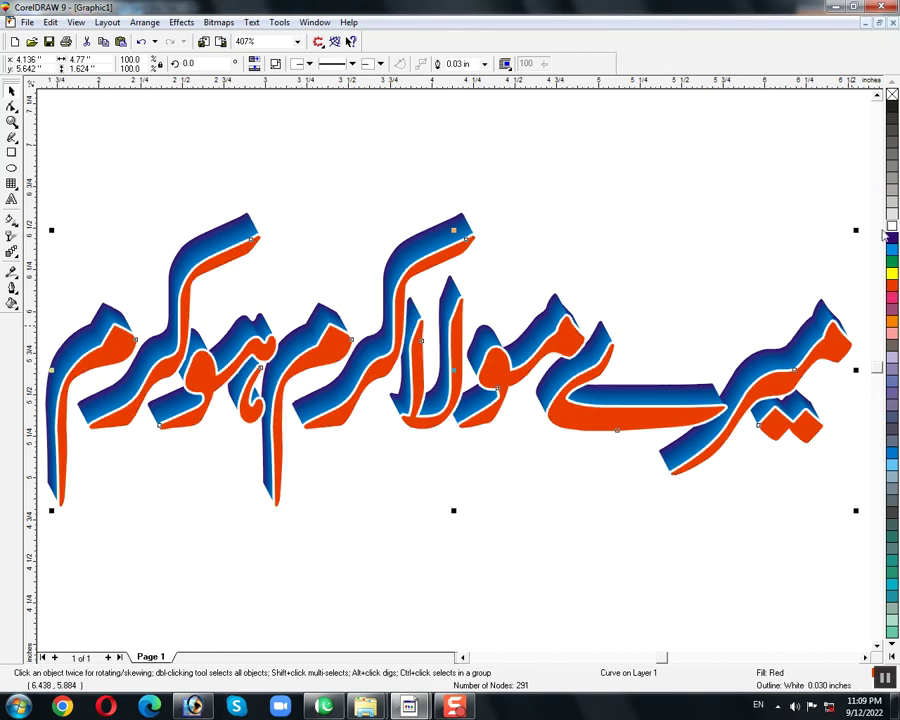
Compare the recreated blue and red Nastaliq lettering with the sample above it, and inspect the recreated lettering up close.
{"action": "left_click", "coordinate": [679, 240]}
{"action": "key", "text": "F3"}
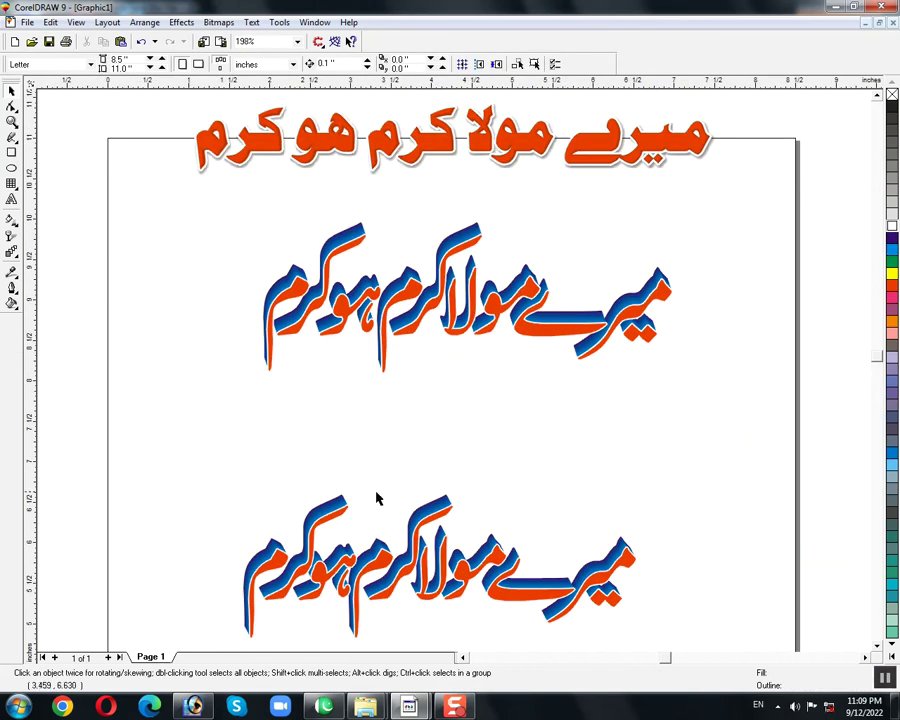
{"action": "left_click", "coordinate": [530, 602]}
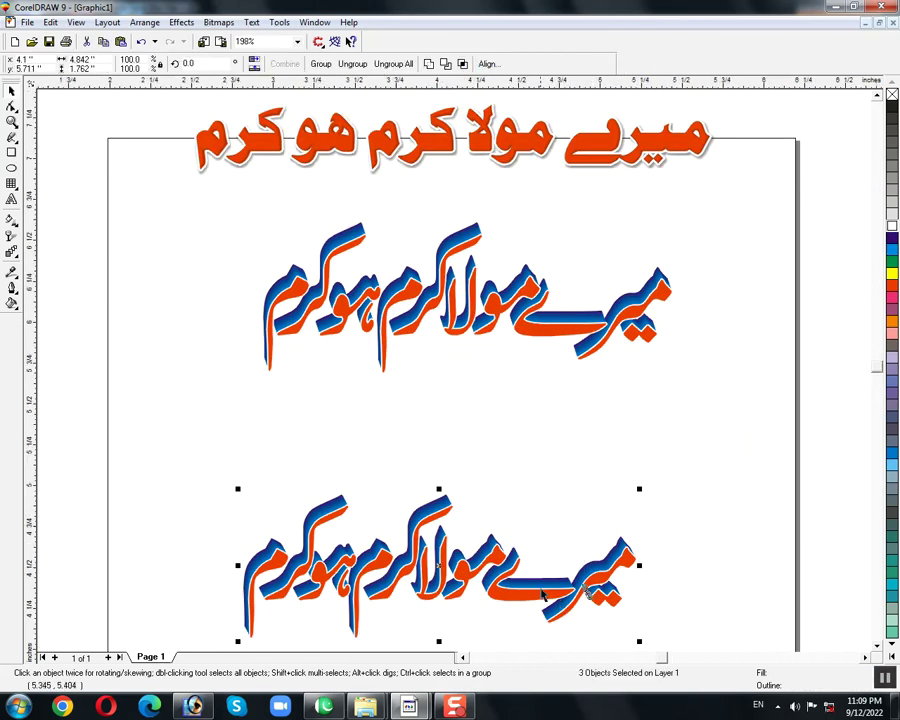
{"action": "key", "text": "shift+F2"}
{"action": "left_click", "coordinate": [545, 562]}
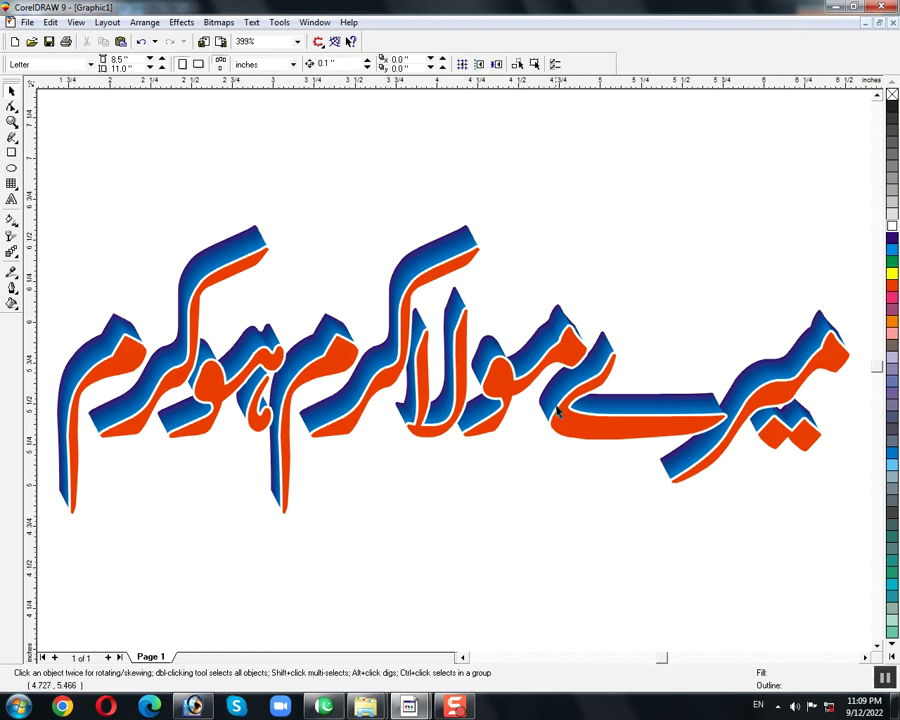